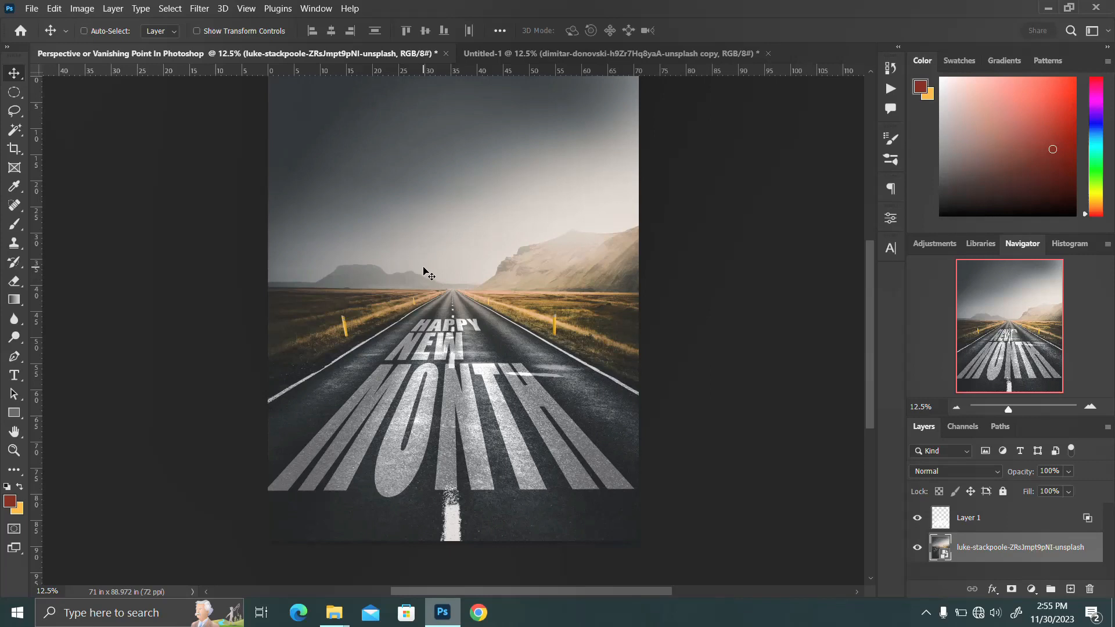
# Step: Create a 5112 x 6406 px document at 72 ppi named "Perspective or Vanishing Ponts In Photoshop"
pyautogui.hotkey('ctrl', 'n')
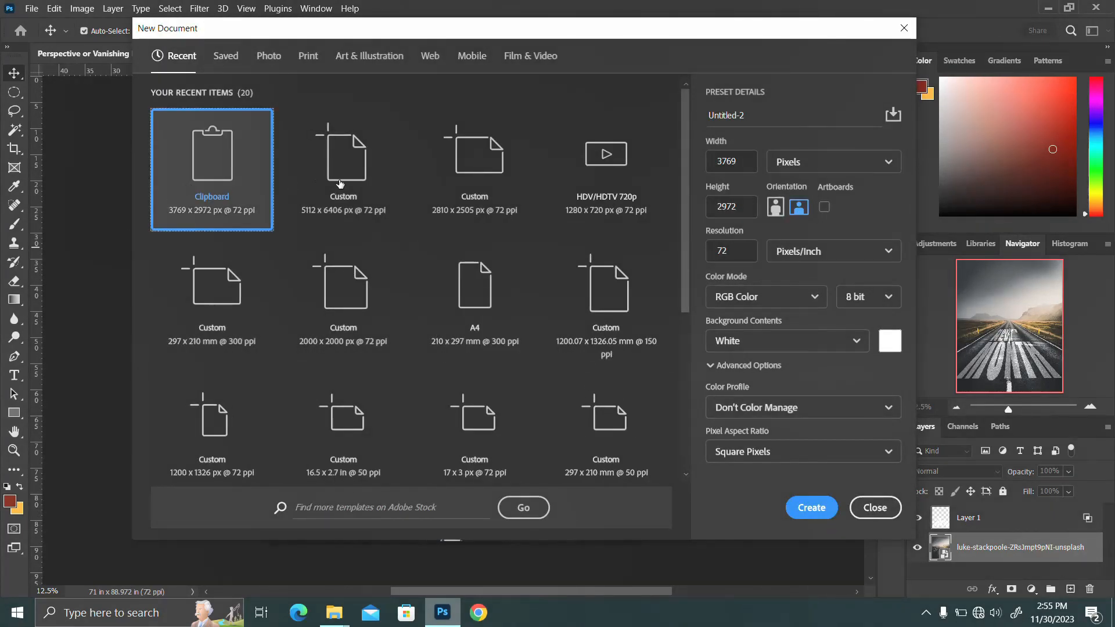
pyautogui.click(346, 186)
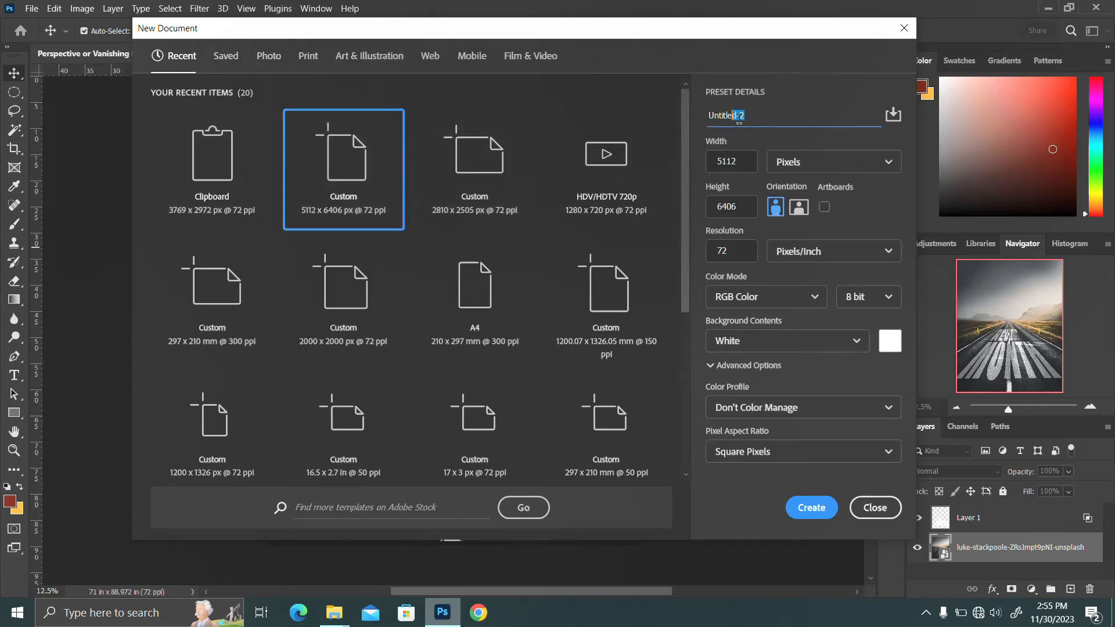
pyautogui.write('Pe')
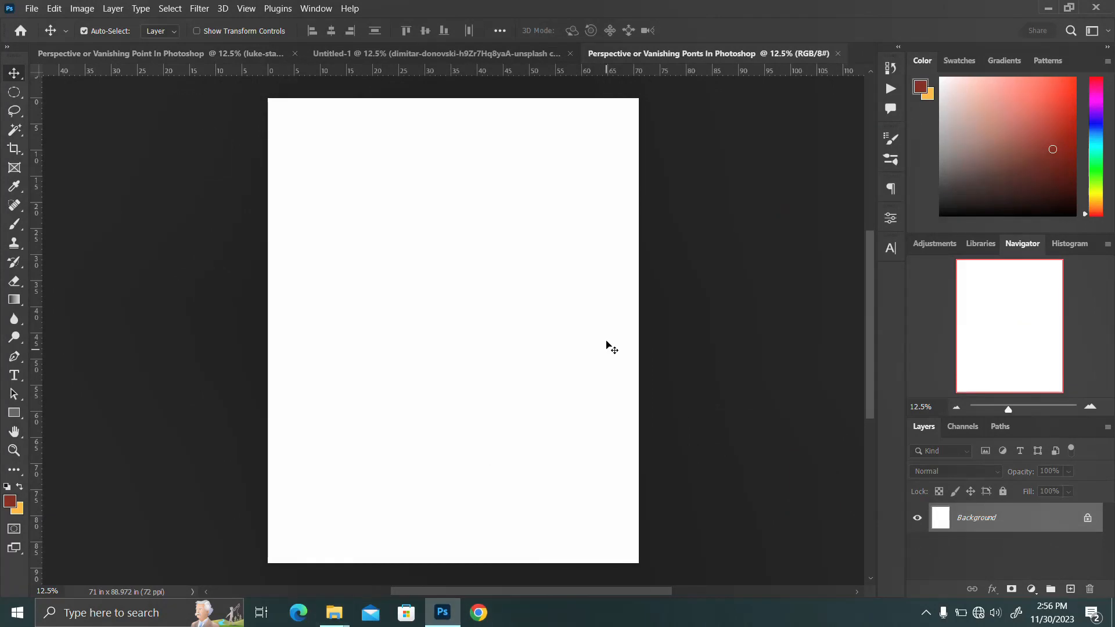
# Step: Place the road landscape photo from the Downloads folder and scale it to 102.76% so it covers the whole canvas
pyautogui.moveTo(339, 620)
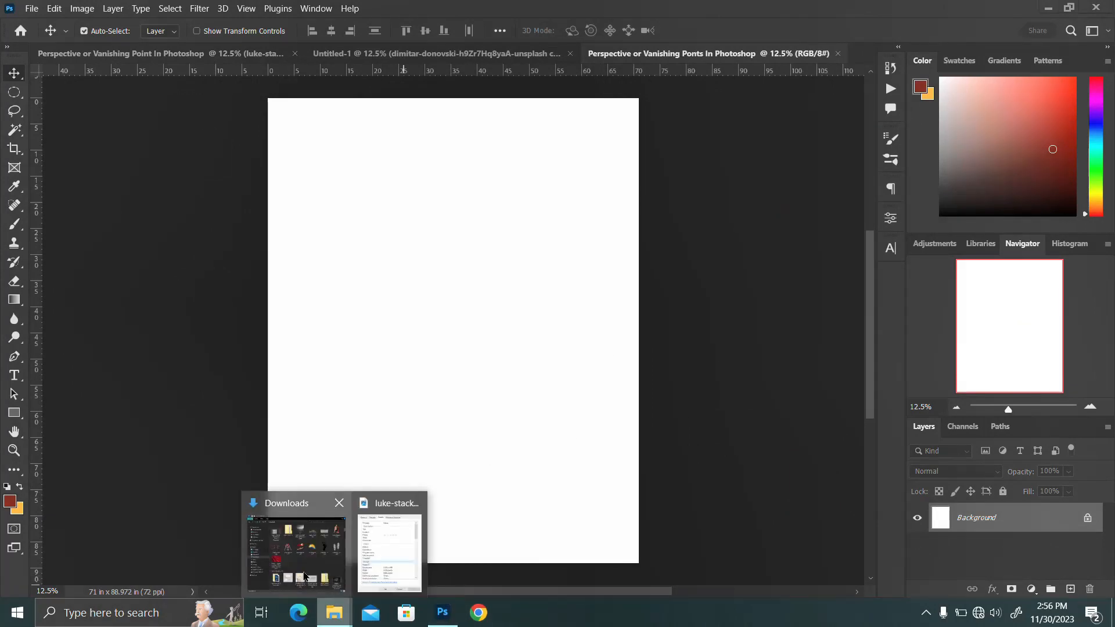
pyautogui.click(296, 549)
pyautogui.click(731, 153)
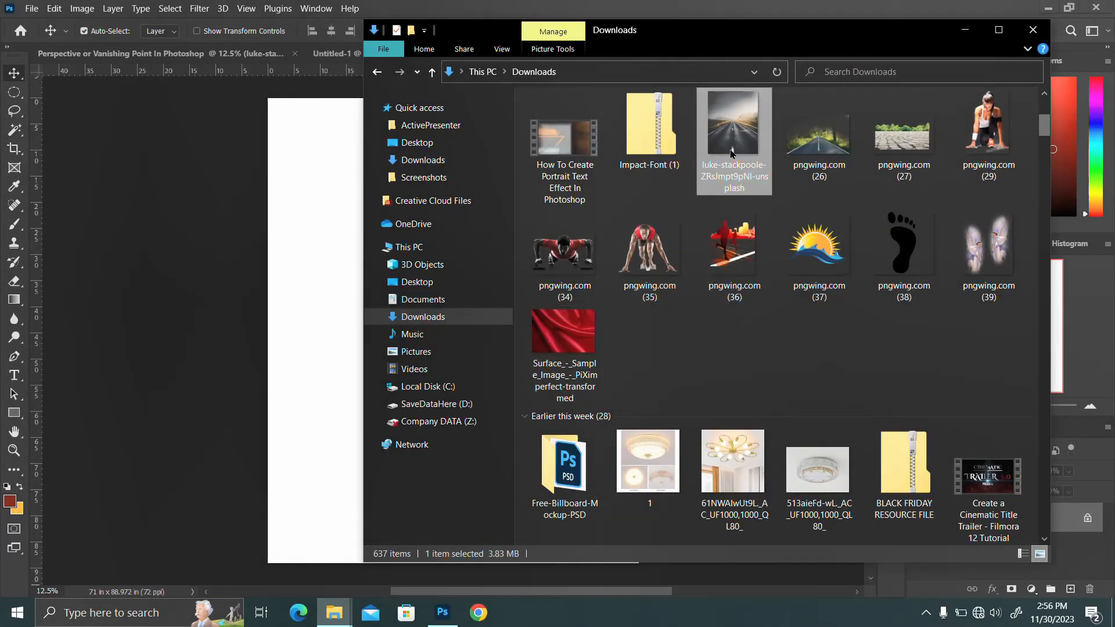
pyautogui.moveTo(731, 154); pyautogui.dragTo(315, 456)
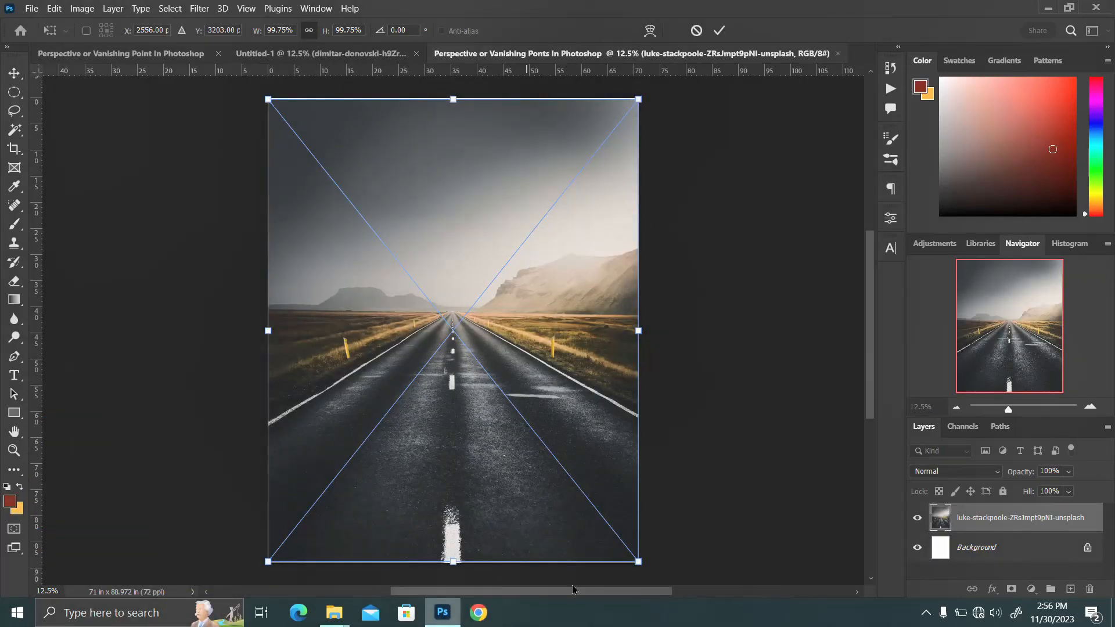
pyautogui.moveTo(636, 556); pyautogui.dragTo(645, 571)
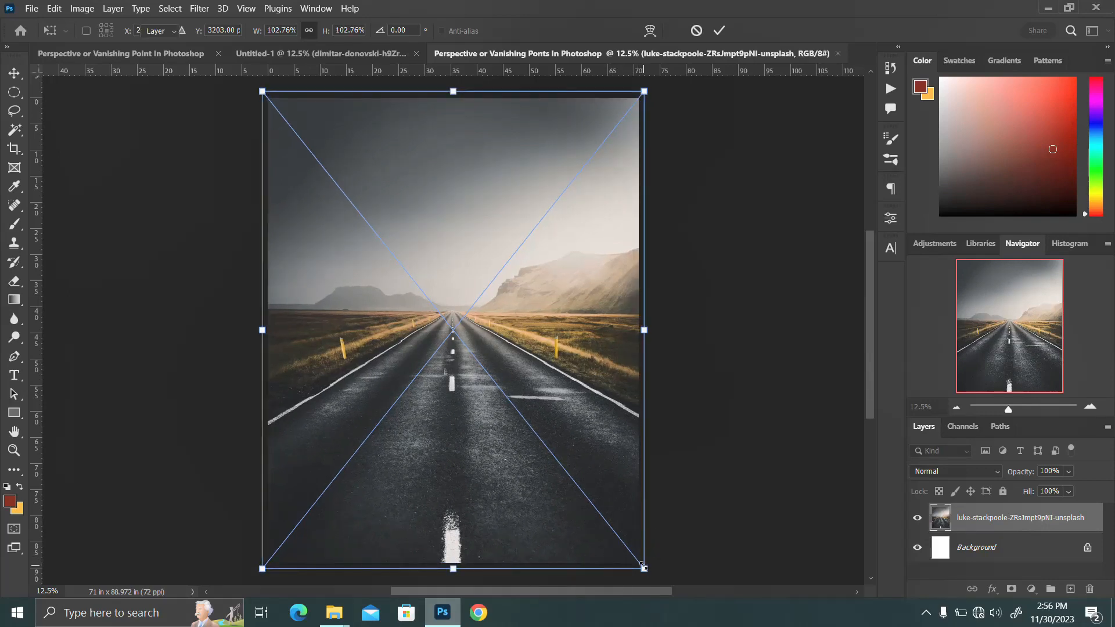
pyautogui.press('Return')
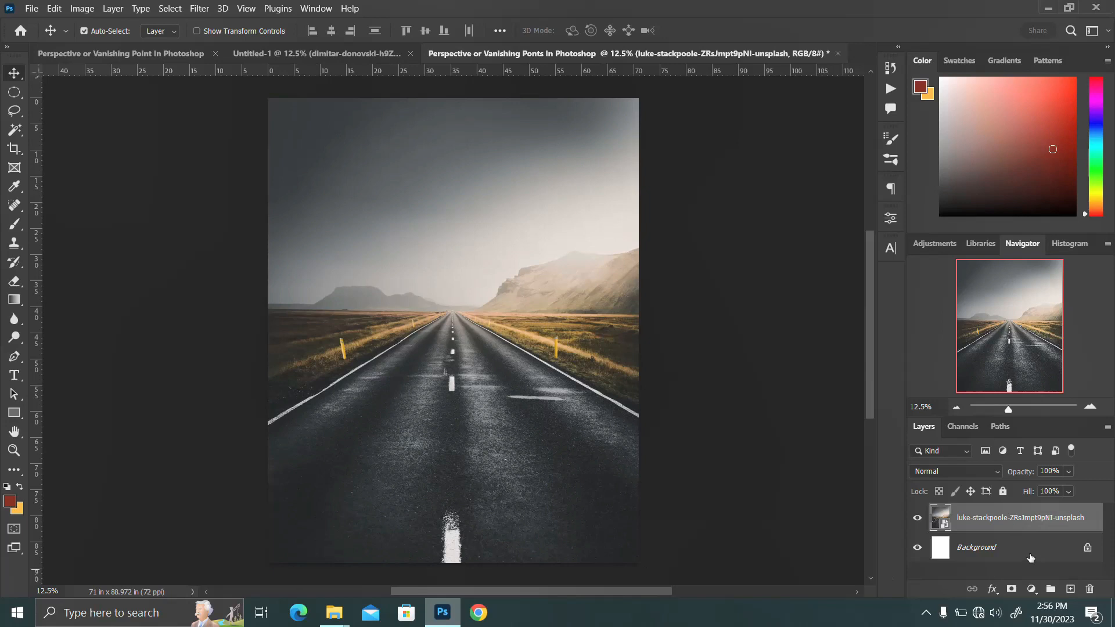
# Step: Unlock and delete the white background layer, and duplicate the road photo layer
pyautogui.click(1087, 548)
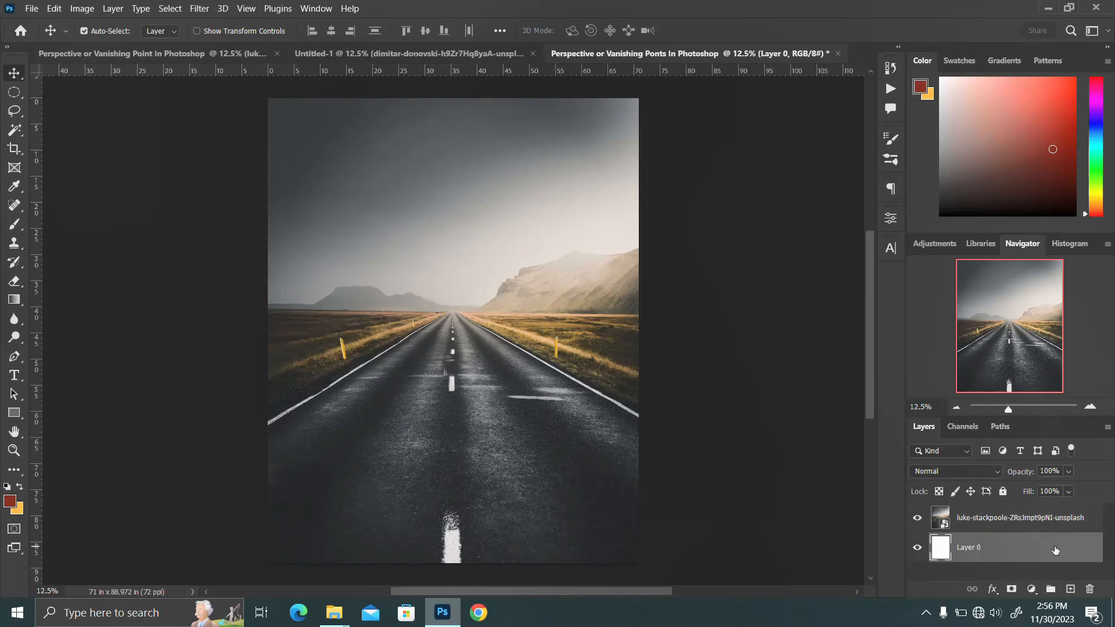
pyautogui.press('Delete')
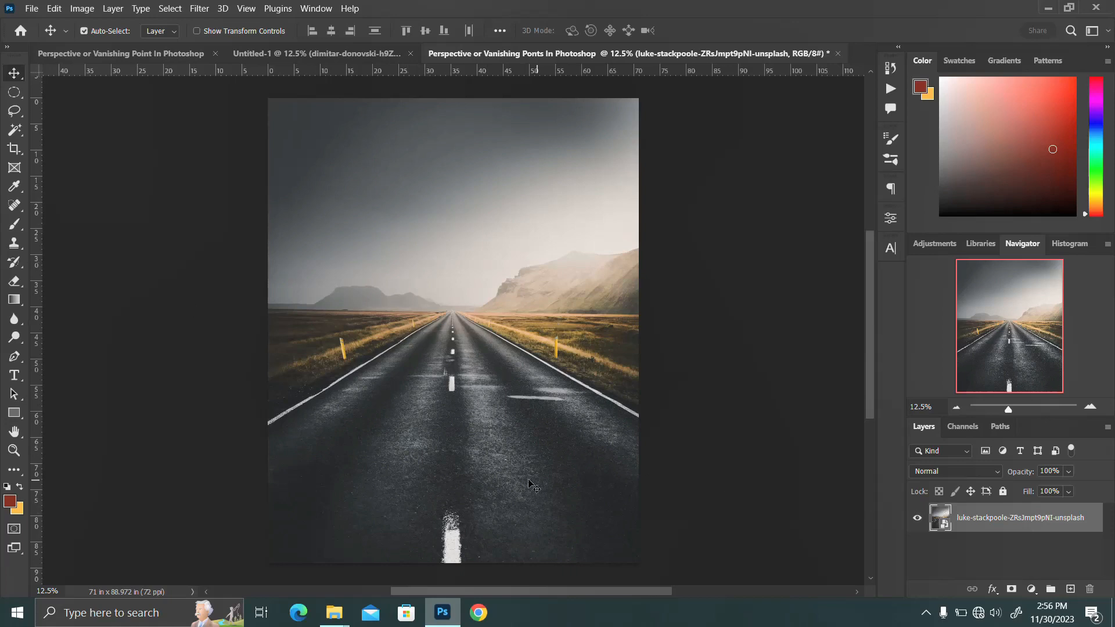
pyautogui.hotkey('ctrl', 'j')
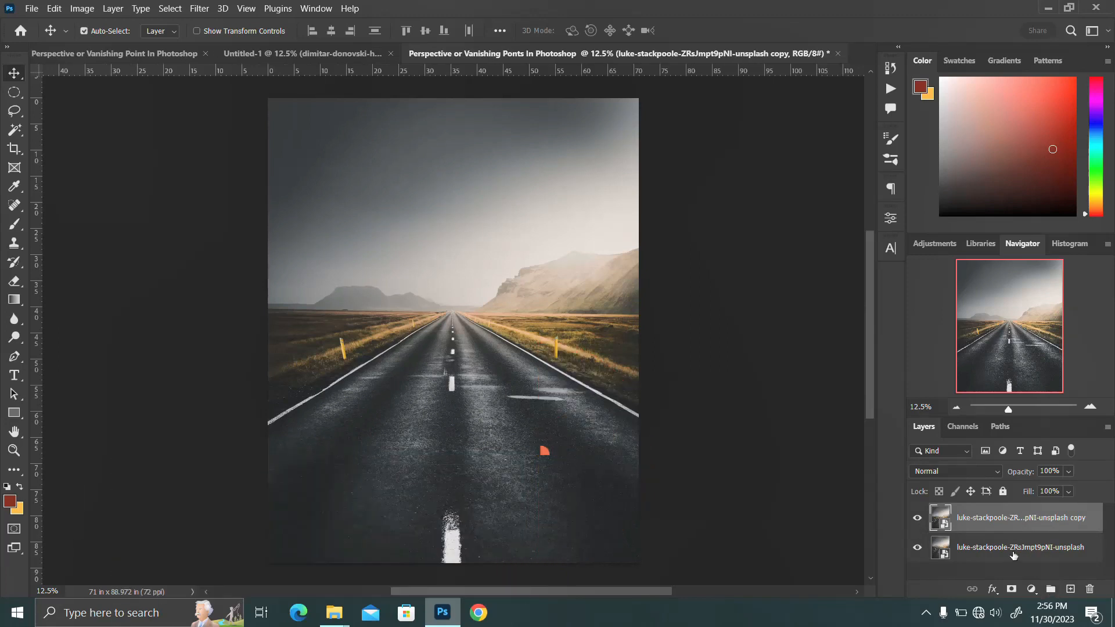
# Step: Add an empty layer between the two road photo layers and hide the upper copy
pyautogui.click(1013, 556)
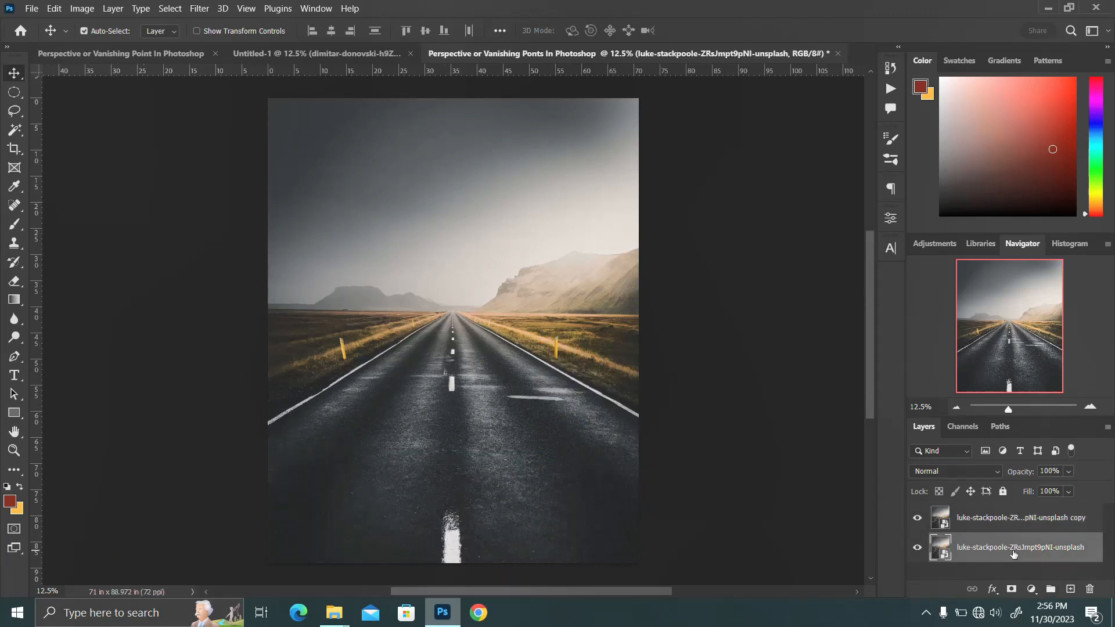
pyautogui.click(1070, 588)
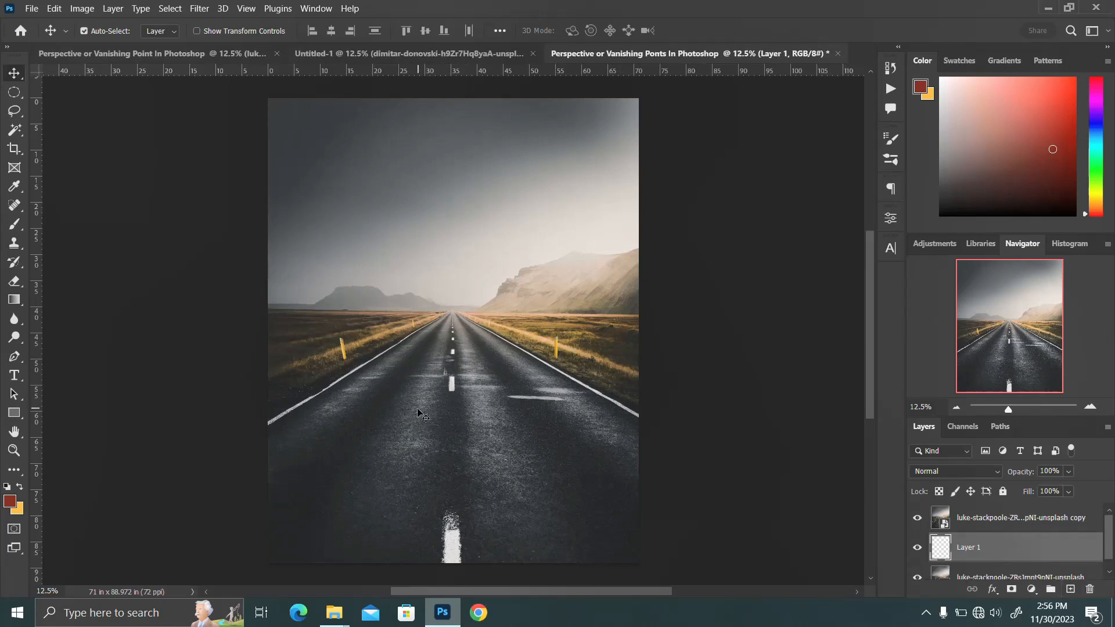
pyautogui.click(918, 518)
# Step: Add the white Impact text "happy new month" on three lines at 12.89 pt, starting beside the far end of the road
pyautogui.click(13, 378)
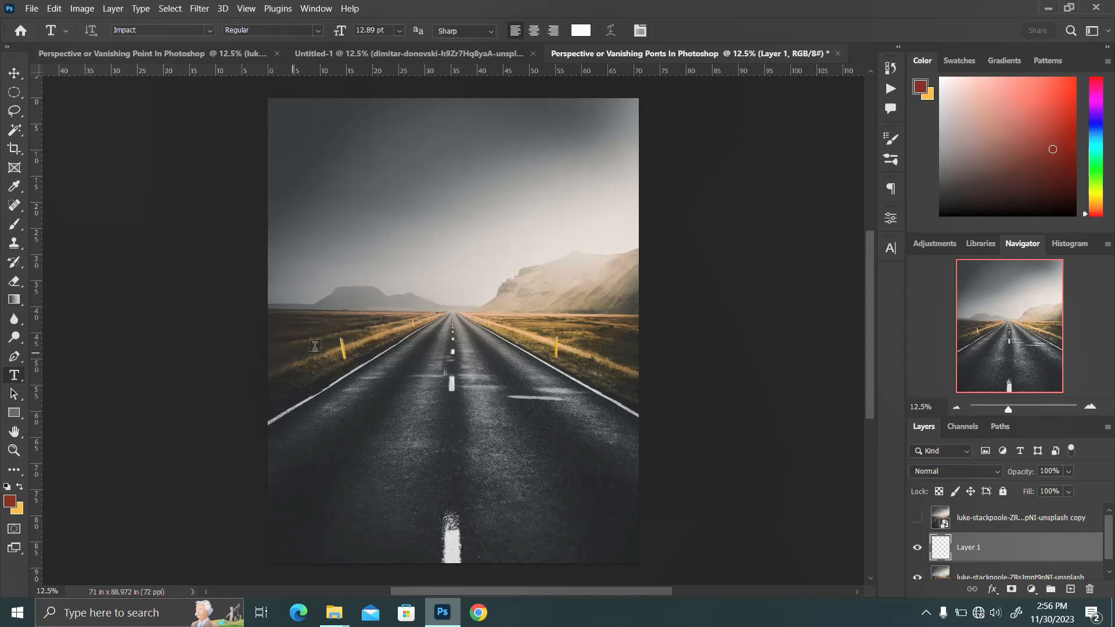
pyautogui.click(418, 326)
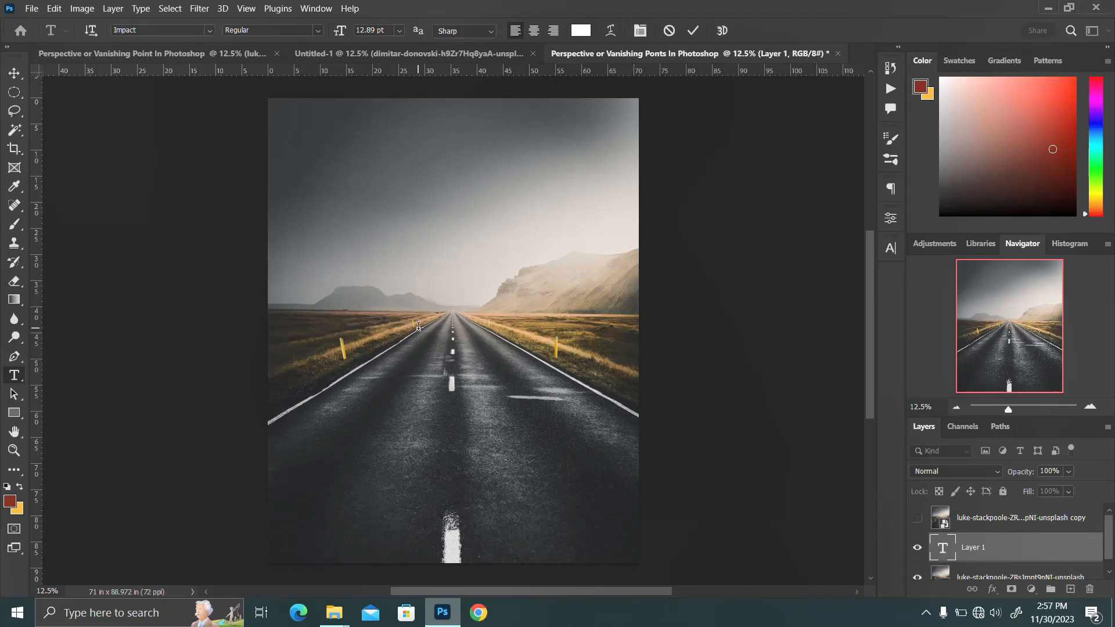
pyautogui.hotkey('ctrl', 'Return')
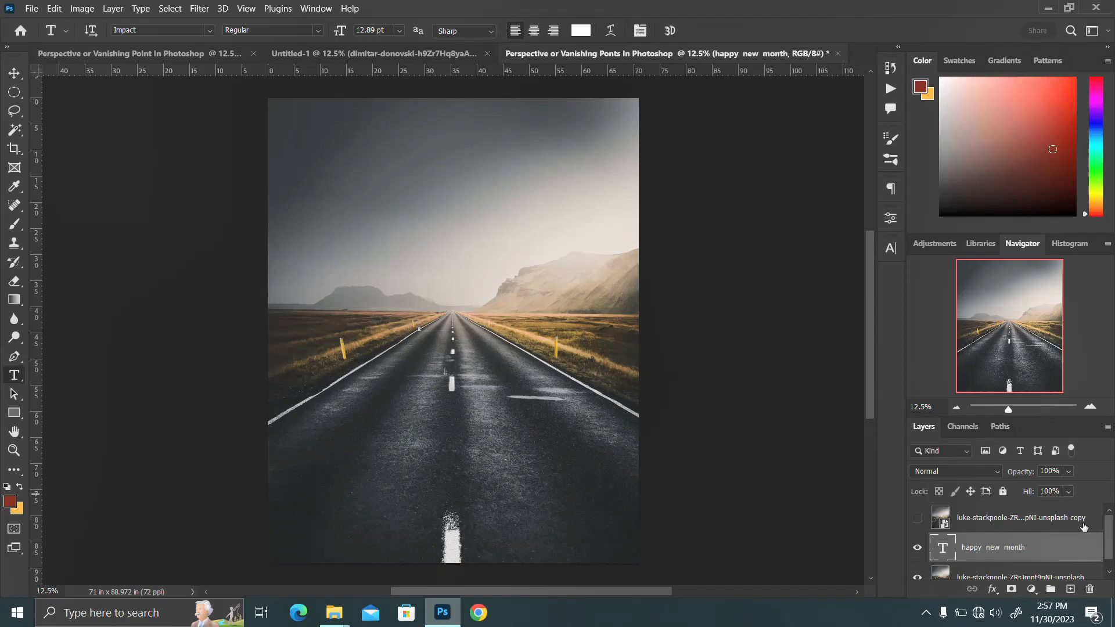
# Step: Enlarge the text block with Free Transform to about 850 pt and place it over the middle of the photo
pyautogui.click(897, 251)
pyautogui.click(890, 249)
pyautogui.hotkey('ctrl', 't')
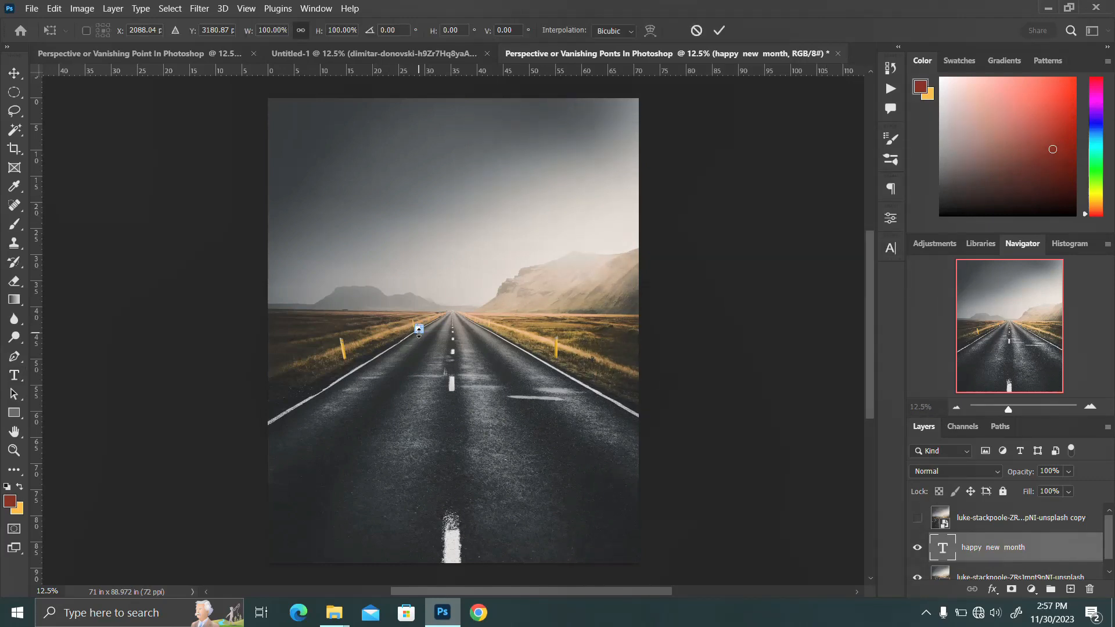
pyautogui.moveTo(477, 383); pyautogui.dragTo(535, 431)
pyautogui.press('Return')
# Step: Adjust the text's leading, trying 500 pt and 600 pt before setting it to 700 pt
pyautogui.click(889, 249)
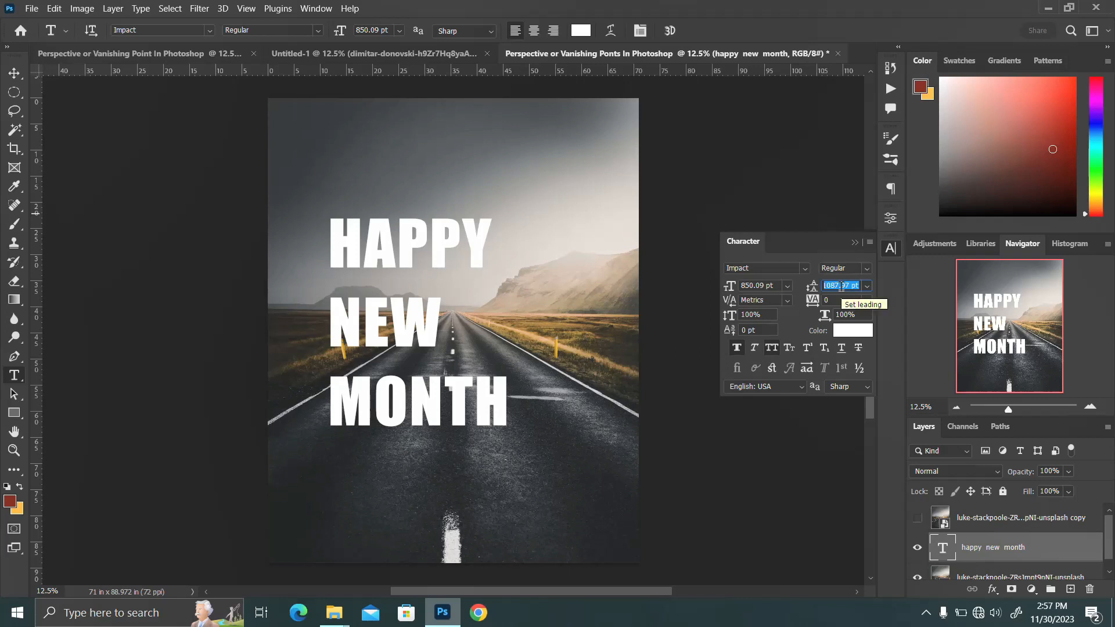
pyautogui.write('500')
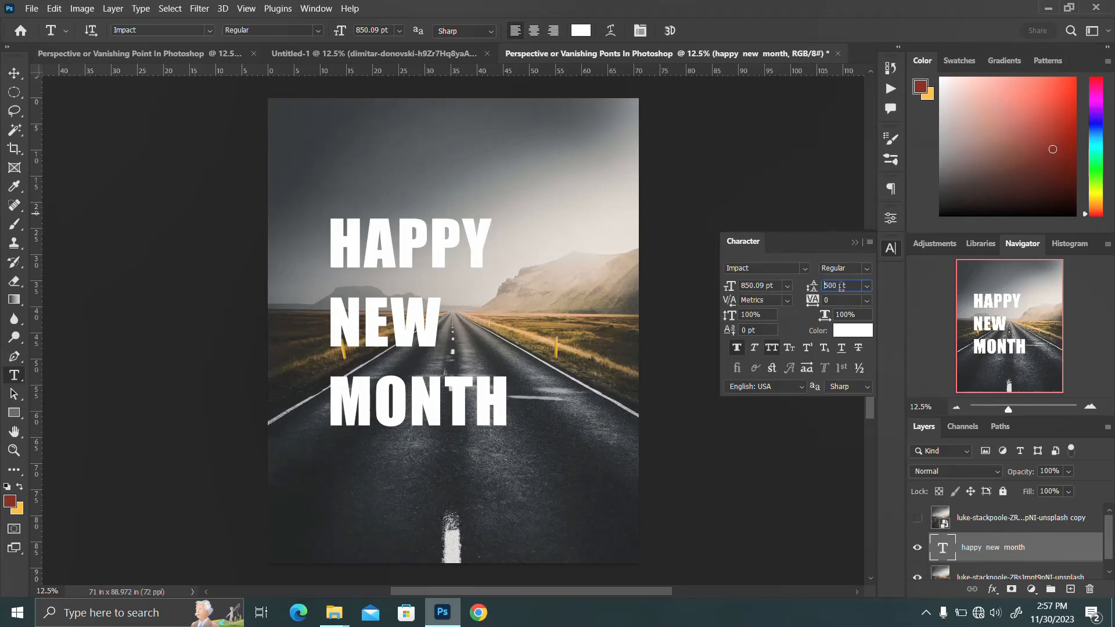
pyautogui.doubleClick(835, 284)
pyautogui.write('600')
pyautogui.press('Return')
pyautogui.doubleClick(834, 285)
pyautogui.write('70')
pyautogui.press('Return')
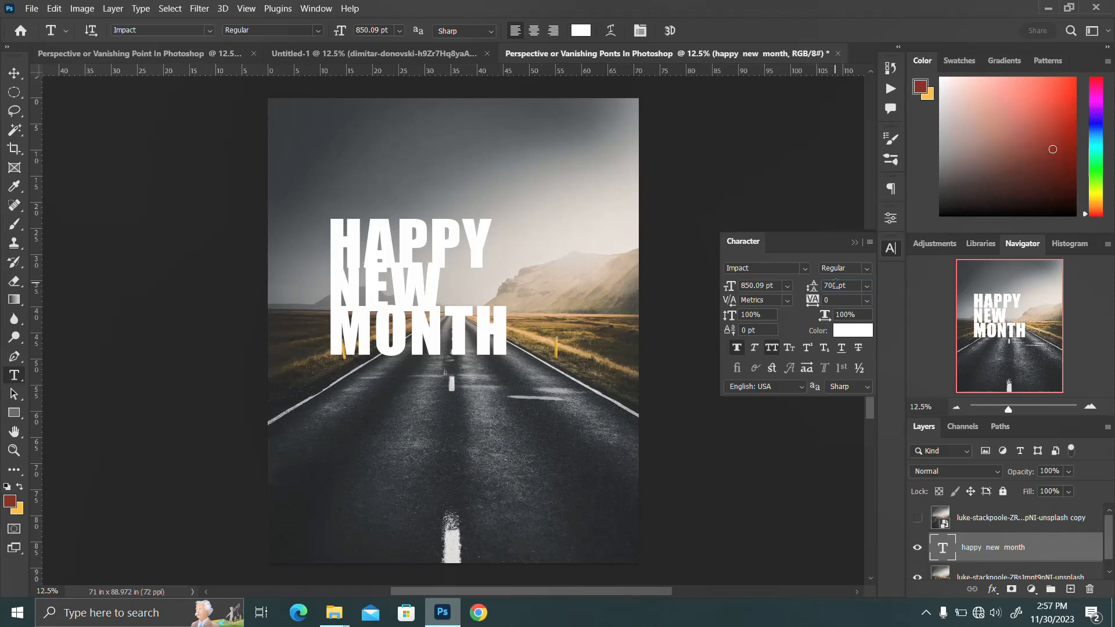
pyautogui.click(891, 249)
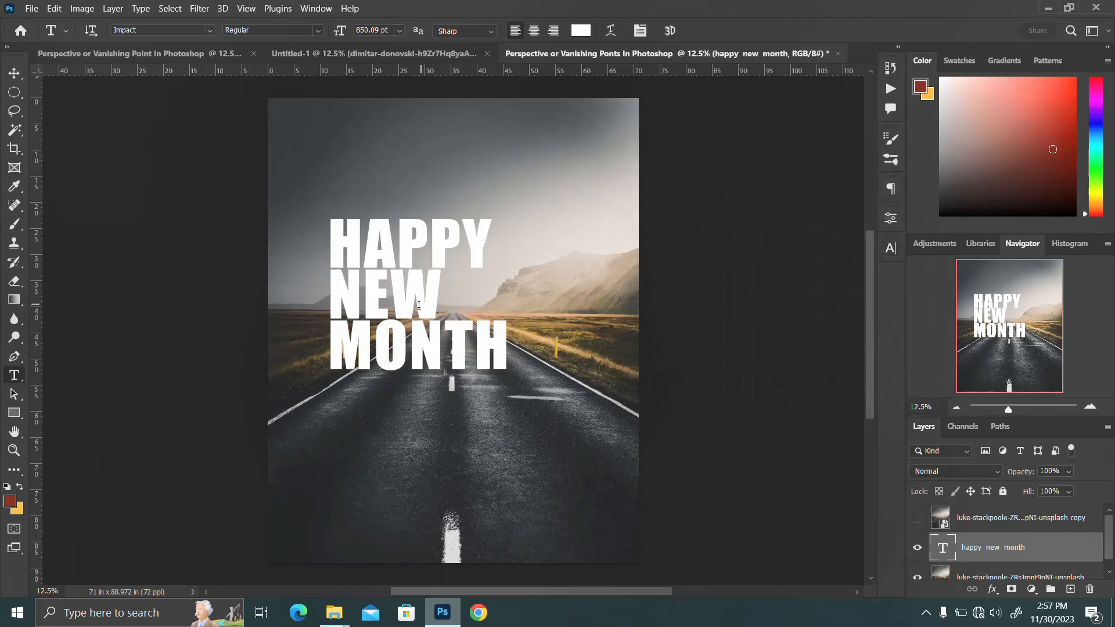
# Step: Scale the text block to 141.4% and shift it lower over the road
pyautogui.press('v')
pyautogui.moveTo(419, 305); pyautogui.dragTo(440, 339)
pyautogui.hotkey('ctrl', 't')
pyautogui.moveTo(533, 423); pyautogui.dragTo(575, 456)
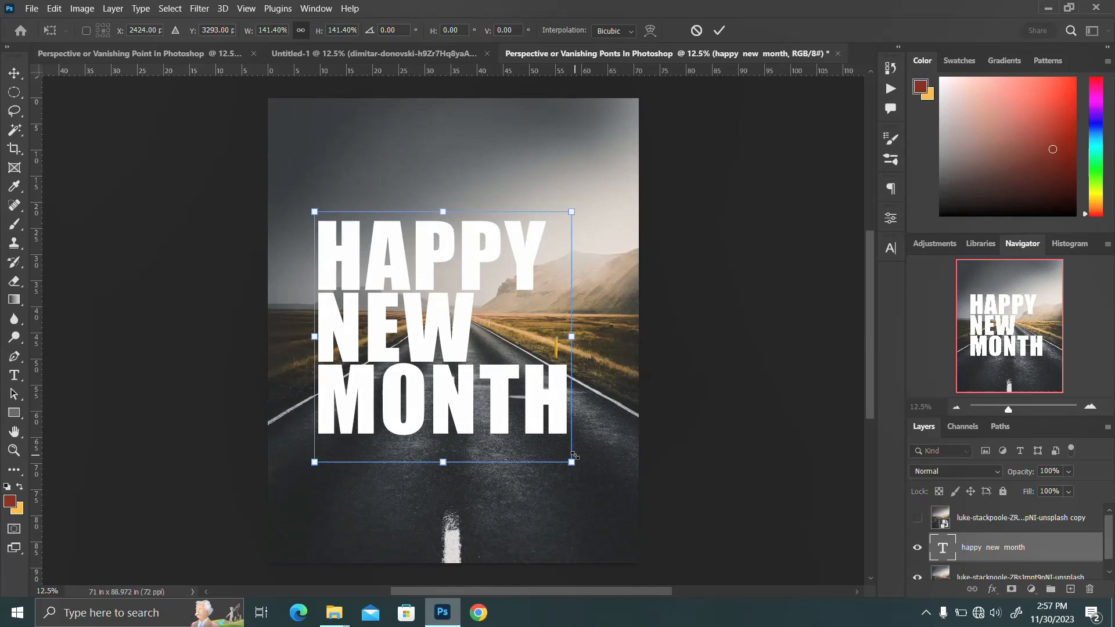
pyautogui.press('Return')
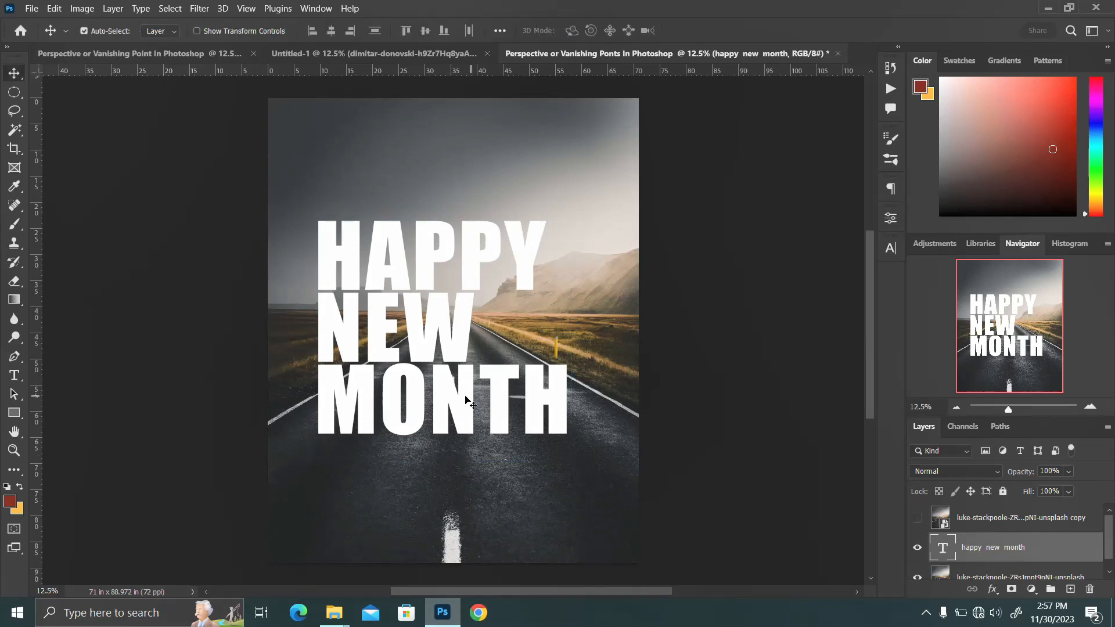
pyautogui.moveTo(467, 401); pyautogui.dragTo(478, 422)
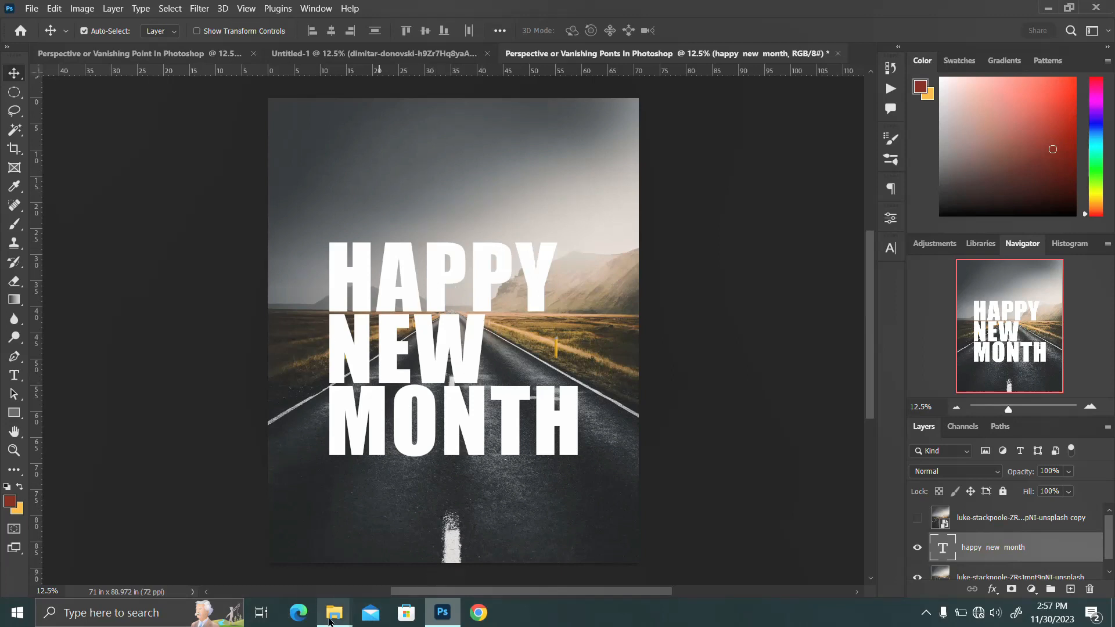
# Step: Place the push-up athlete image pngwing.com (34) from the Downloads folder so his hands rest on the word HAPPY
pyautogui.moveTo(328, 620)
pyautogui.click(296, 552)
pyautogui.moveTo(578, 276); pyautogui.dragTo(331, 324)
pyautogui.moveTo(489, 354); pyautogui.dragTo(484, 245)
pyautogui.press('Return')
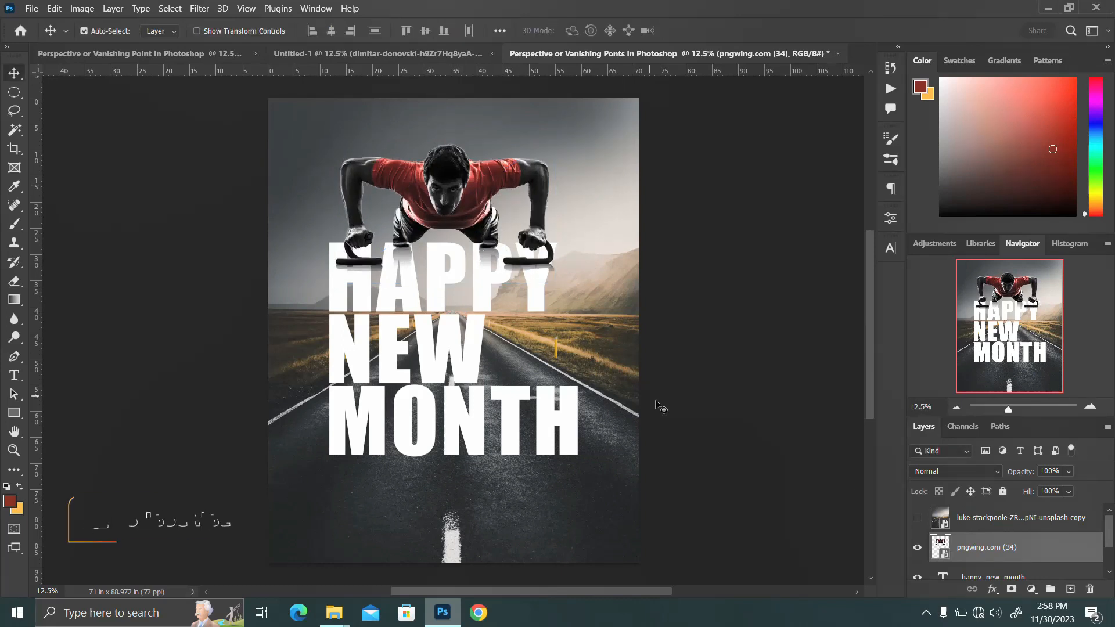
# Step: Move the athlete and text layers together slightly lower on the canvas
pyautogui.hotkey('ctrl', 't')
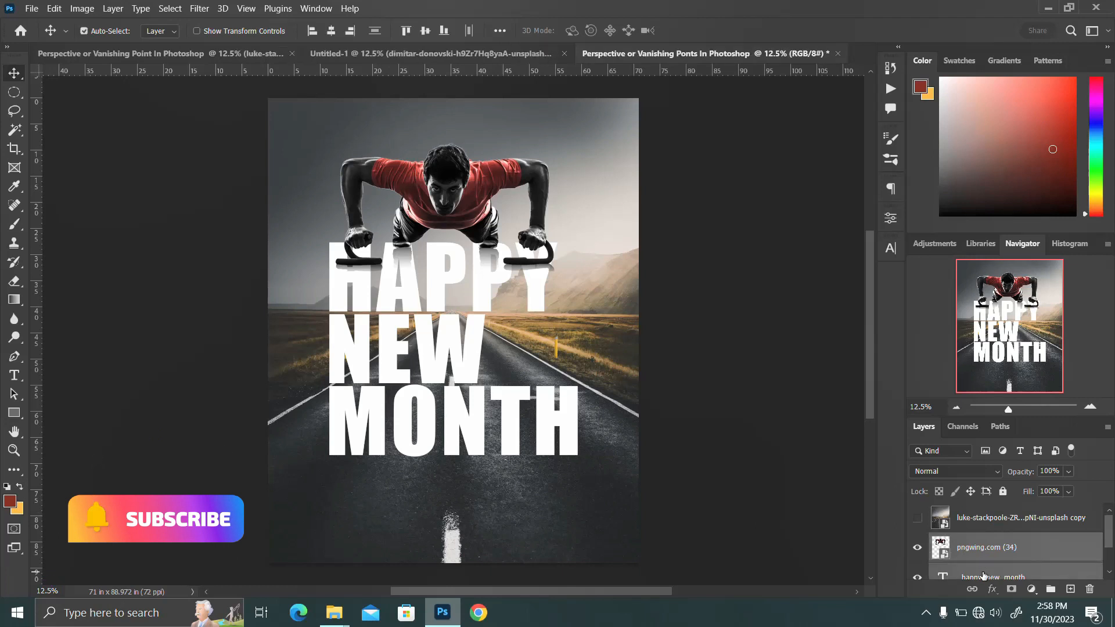
pyautogui.moveTo(549, 379); pyautogui.dragTo(547, 411)
pyautogui.press('Return')
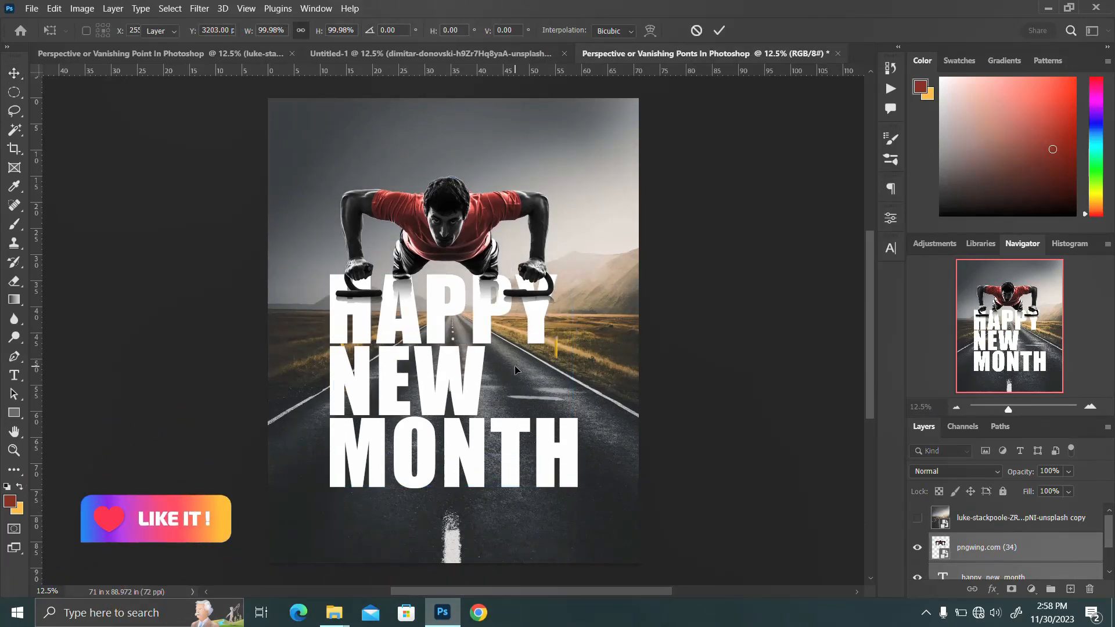
# Step: Combine the athlete and text layers into one smart object
pyautogui.scroll(-1, 991, 552)
pyautogui.keyDown('ctrl'); pyautogui.click(991, 550); pyautogui.keyUp('ctrl')
pyautogui.rightClick(991, 549)
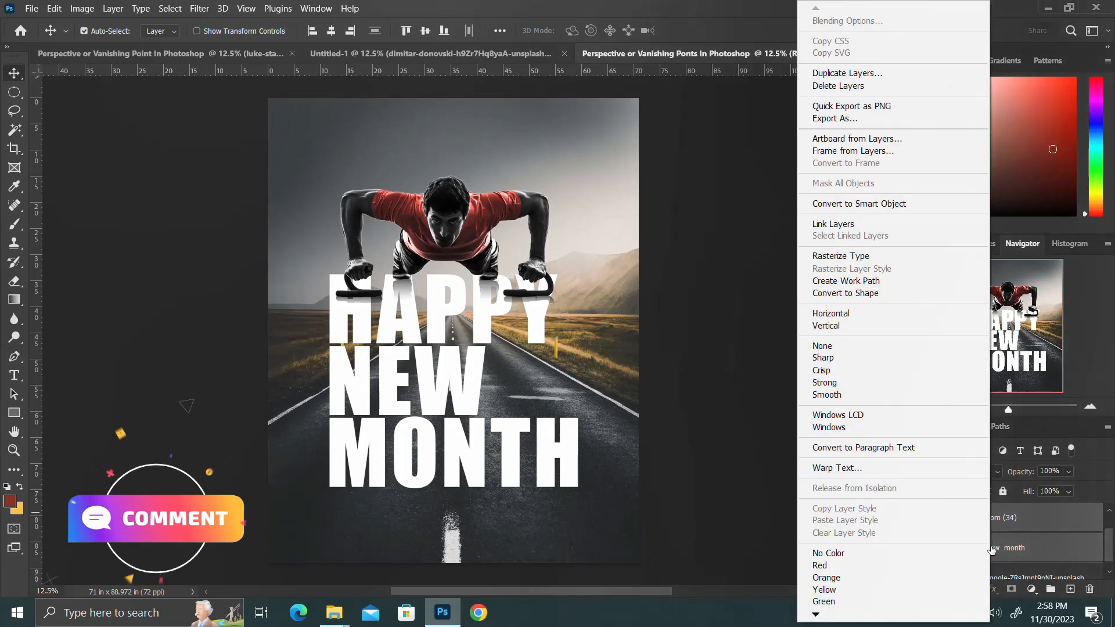
pyautogui.click(869, 204)
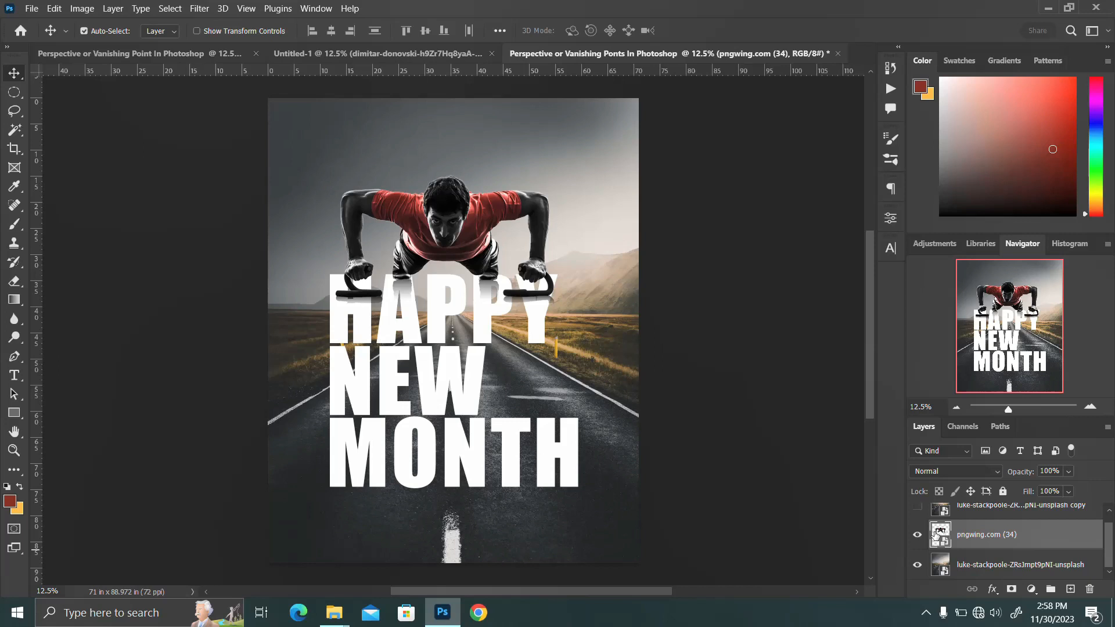
# Step: Select the pixels of the combined athlete and text smart object, then hide and delete its layer
pyautogui.rightClick(935, 535)
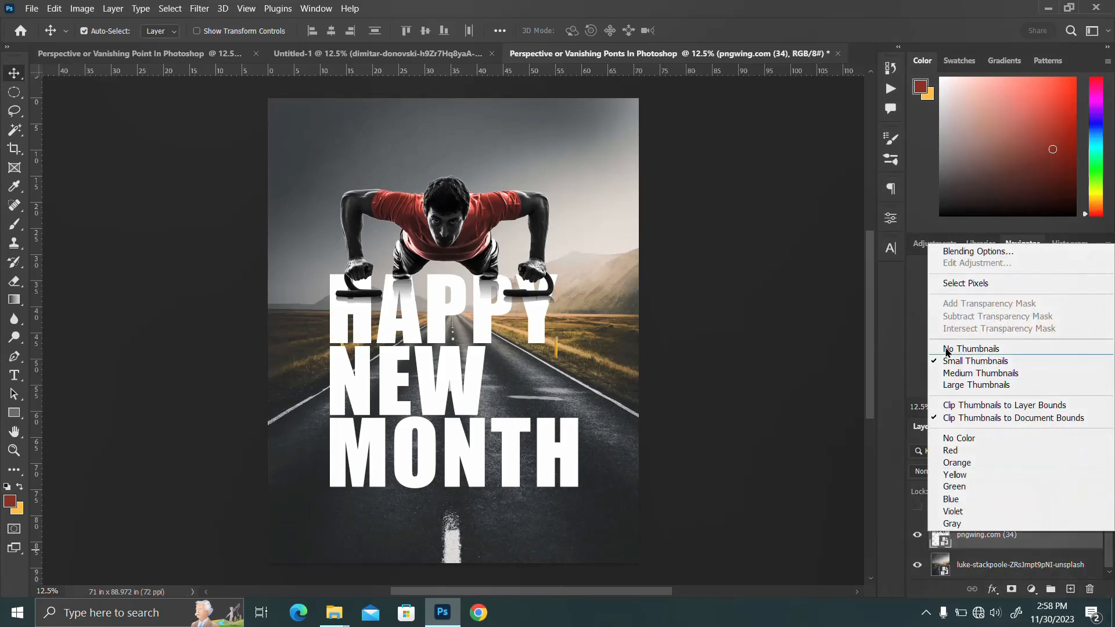
pyautogui.click(964, 283)
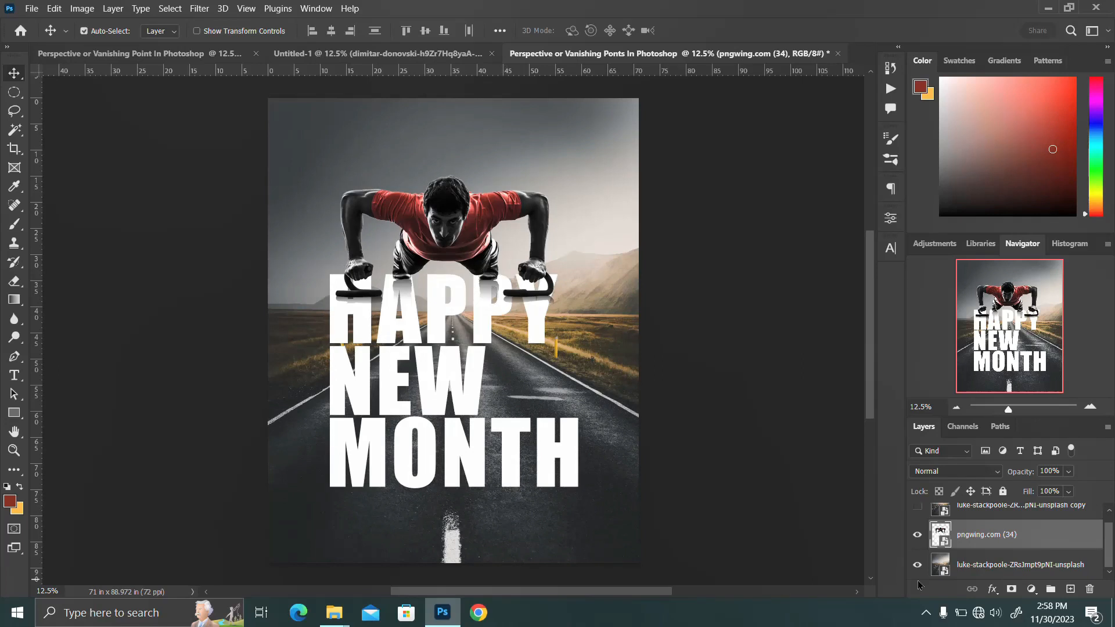
pyautogui.click(918, 534)
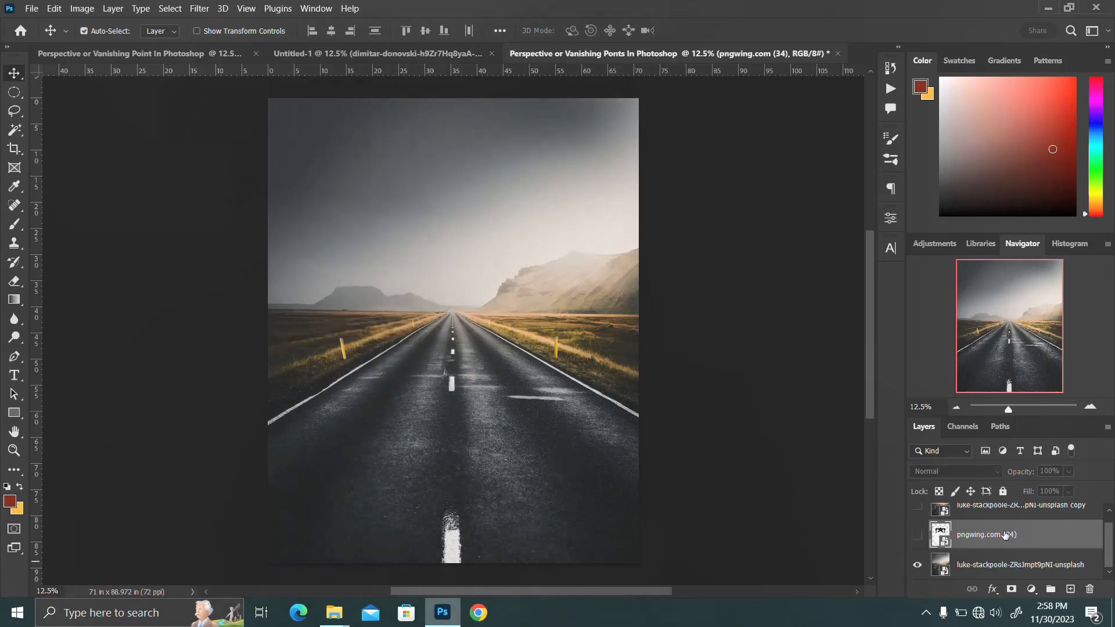
pyautogui.press('Delete')
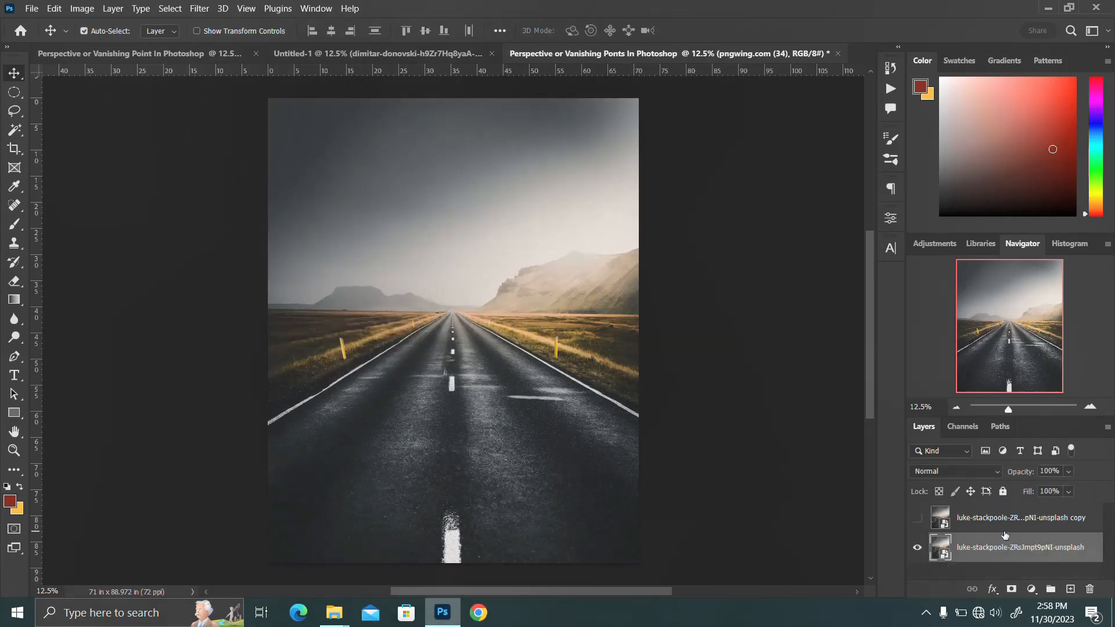
# Step: Add a new empty layer above the road photo and open the Vanishing Point filter on it
pyautogui.click(1071, 590)
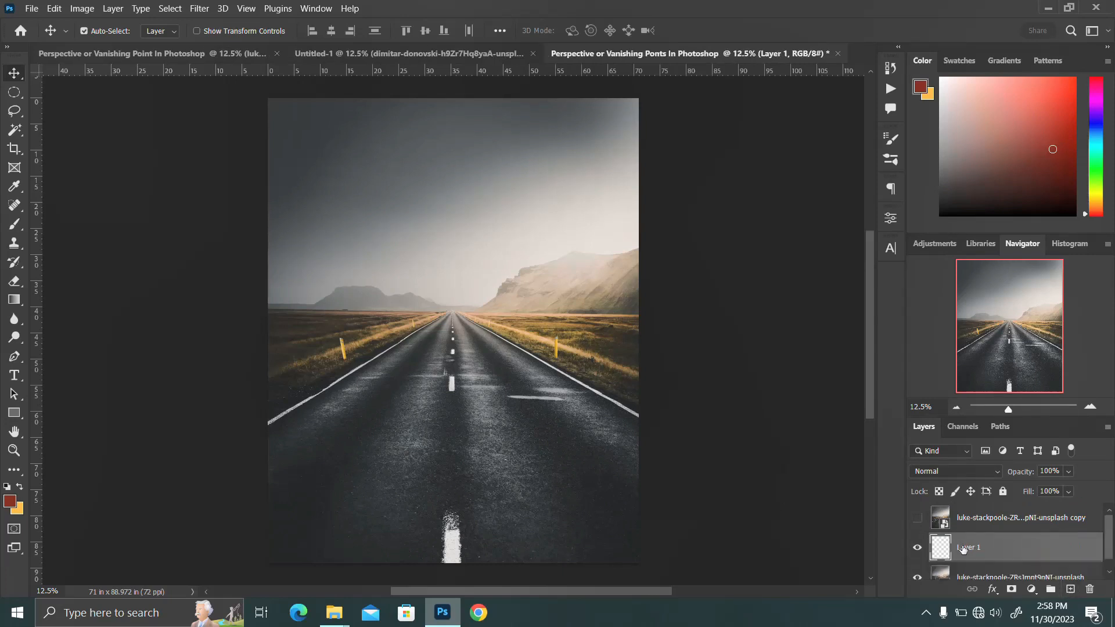
pyautogui.click(199, 10)
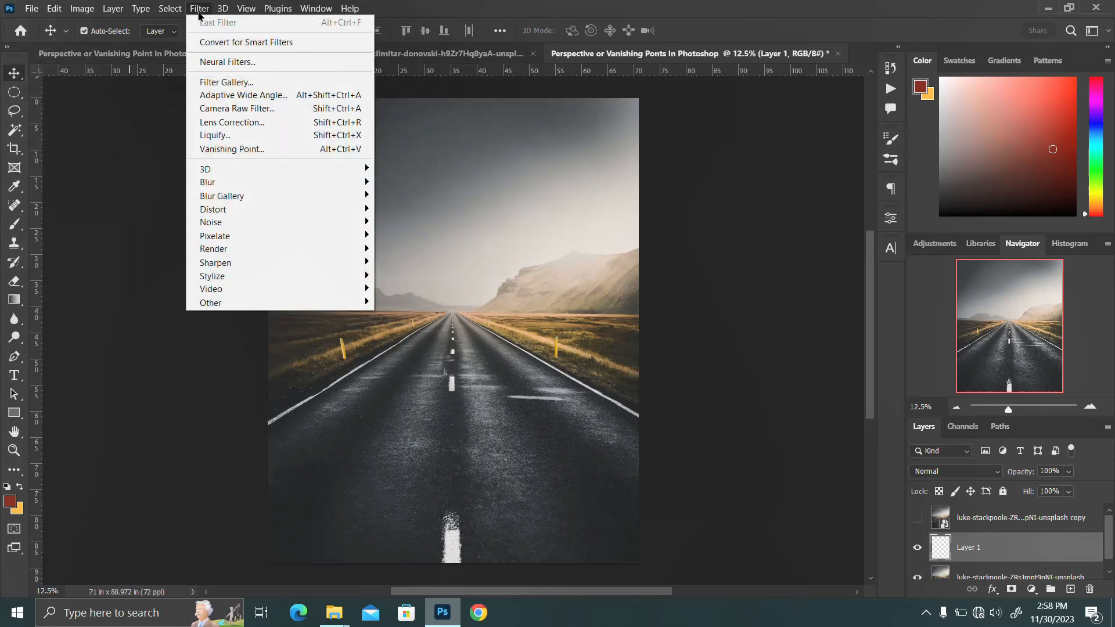
pyautogui.click(227, 149)
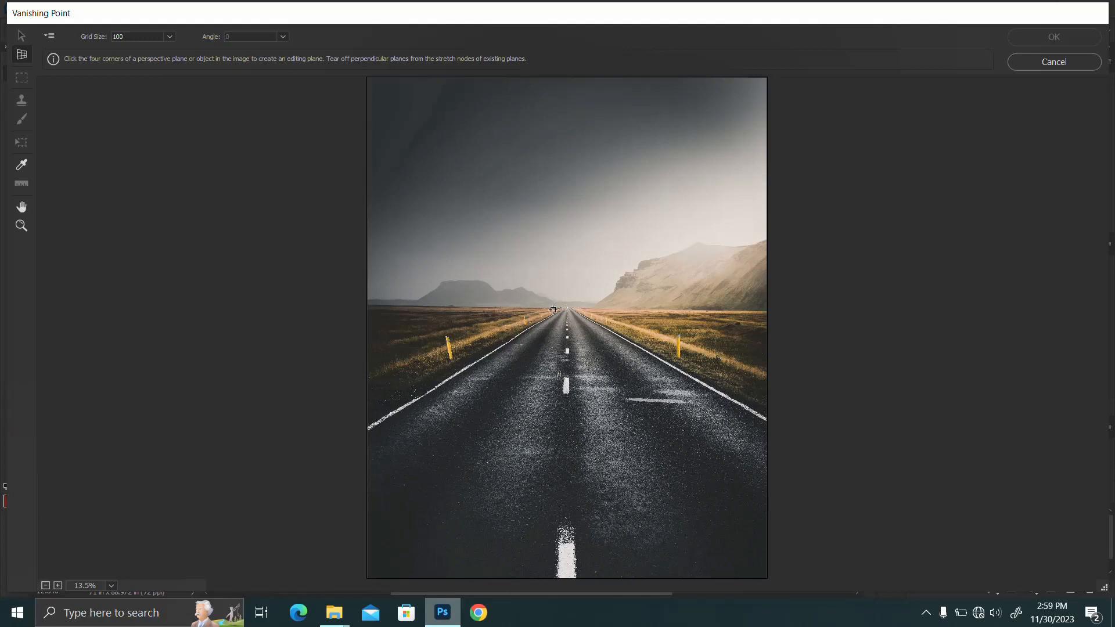
# Step: Create a four-corner perspective plane following the road edges, from the horizon to beyond both sides of the canvas near its lower end
pyautogui.click(551, 312)
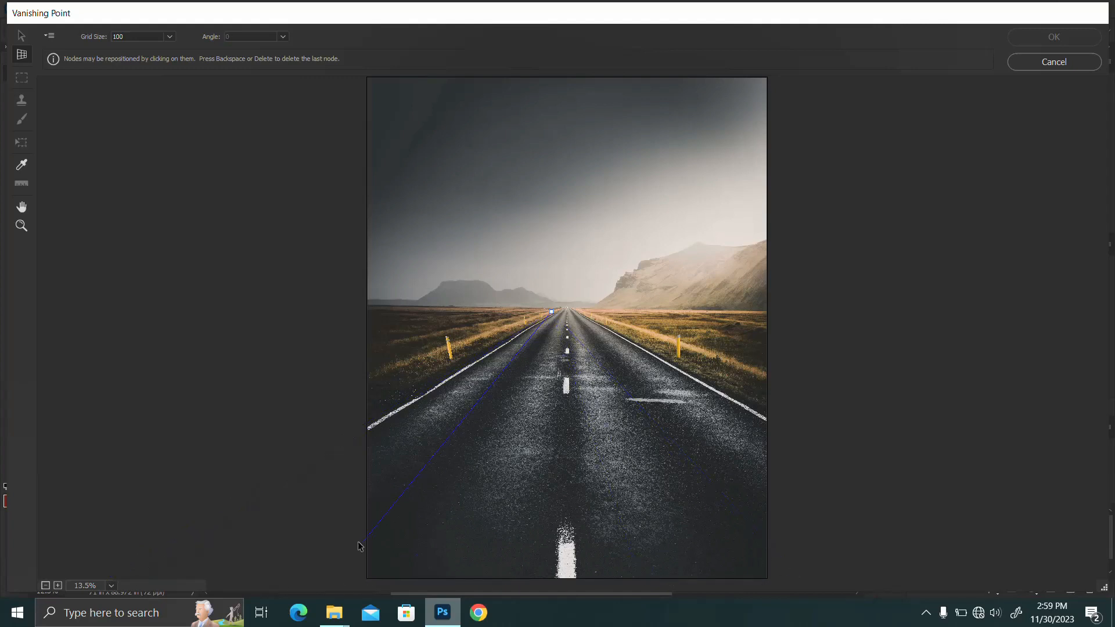
pyautogui.click(130, 557)
pyautogui.click(1056, 555)
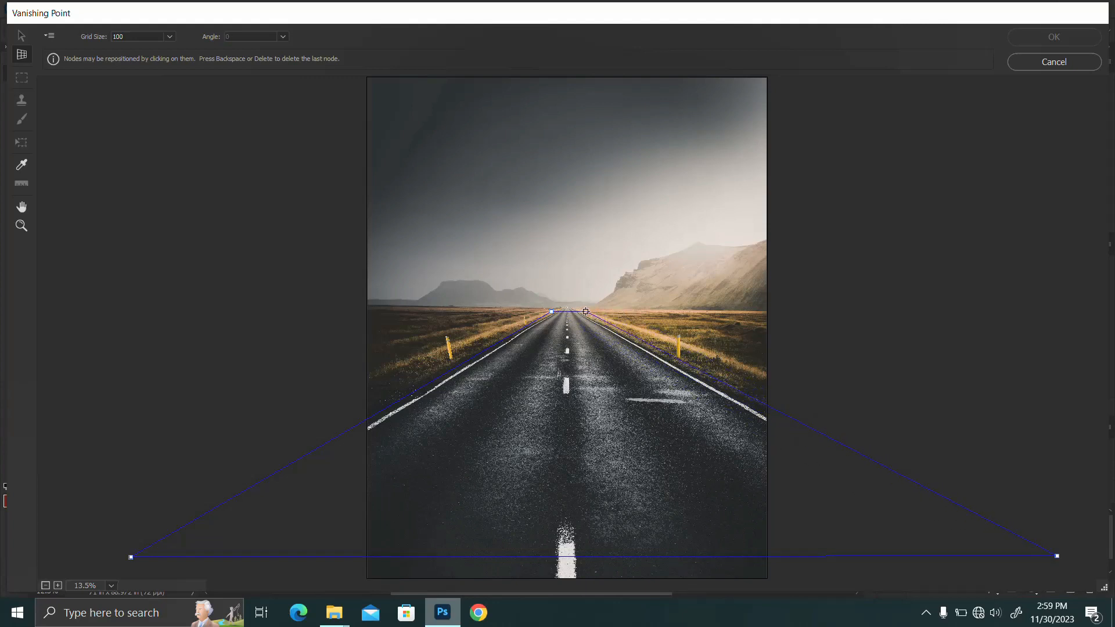
pyautogui.click(585, 312)
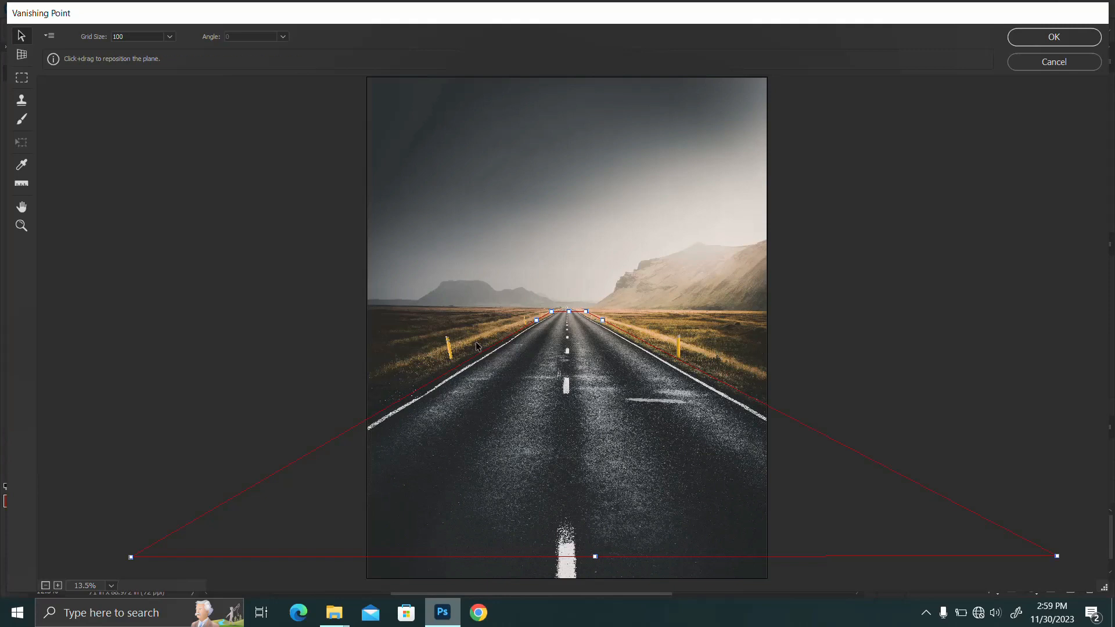
pyautogui.press('alt')
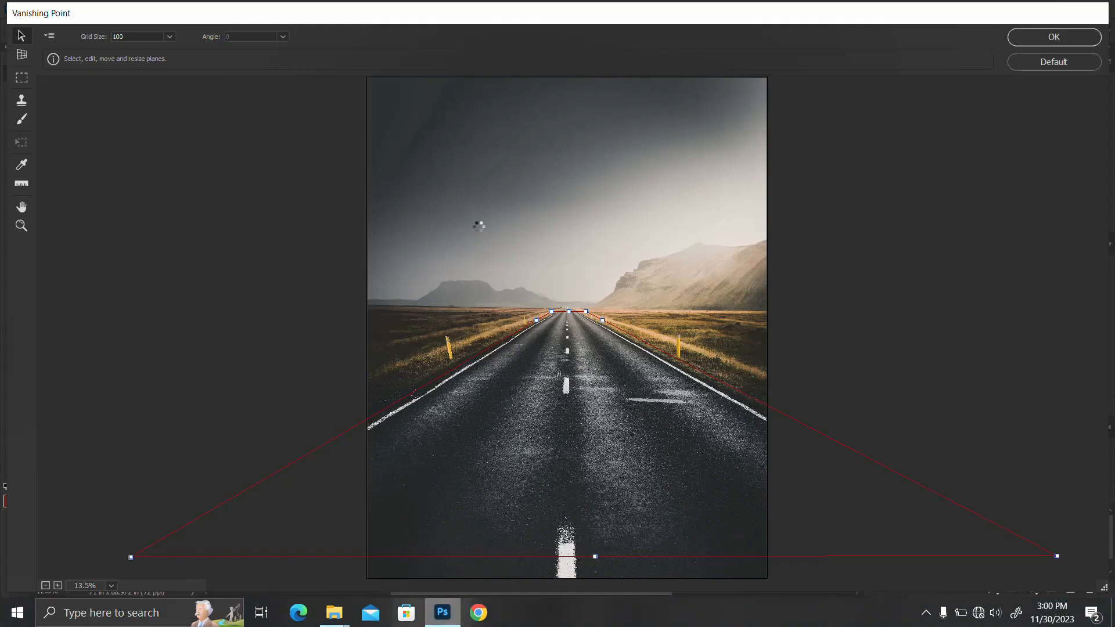
# Step: Paste the copied athlete and text artwork, fit it into the perspective plane, centre it between the road lines and deselect it
pyautogui.hotkey('ctrl', 'v')
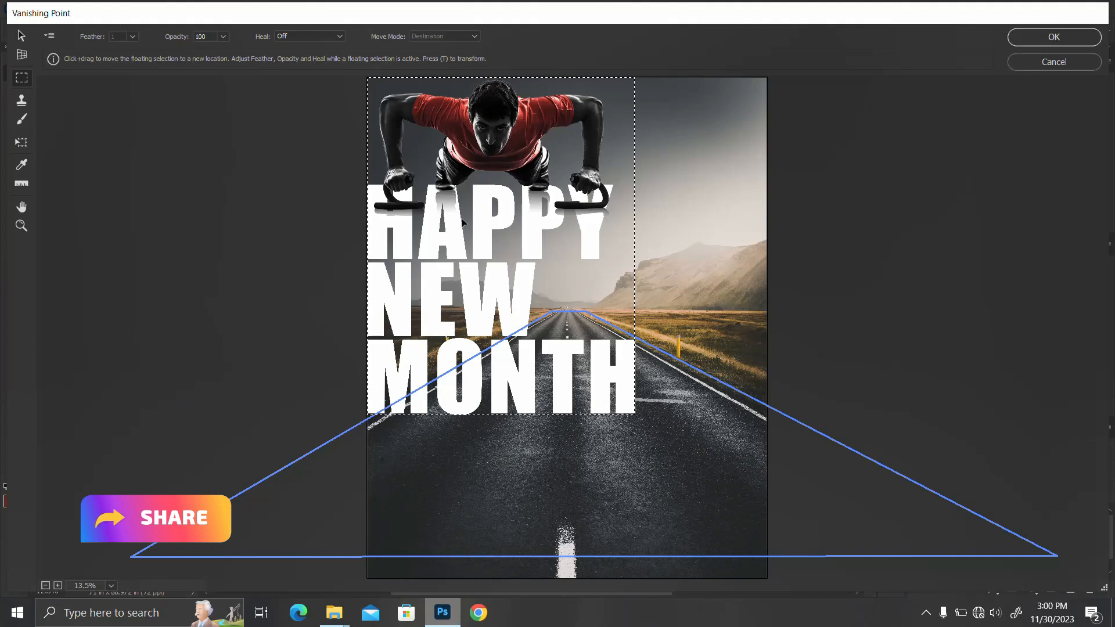
pyautogui.moveTo(476, 236); pyautogui.dragTo(553, 335)
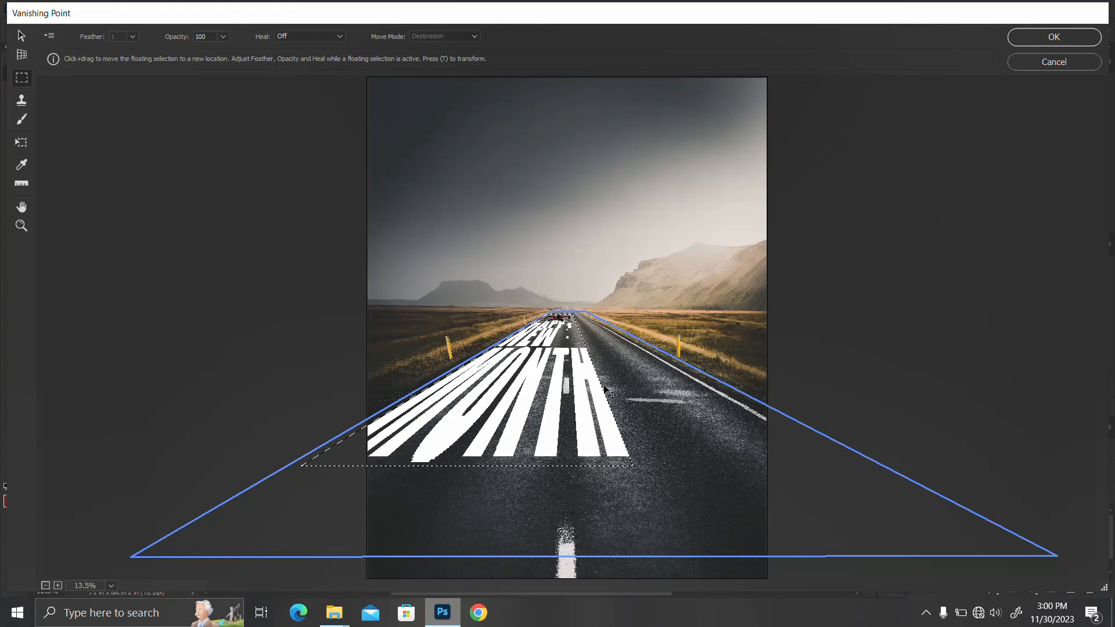
pyautogui.moveTo(525, 381); pyautogui.dragTo(588, 402)
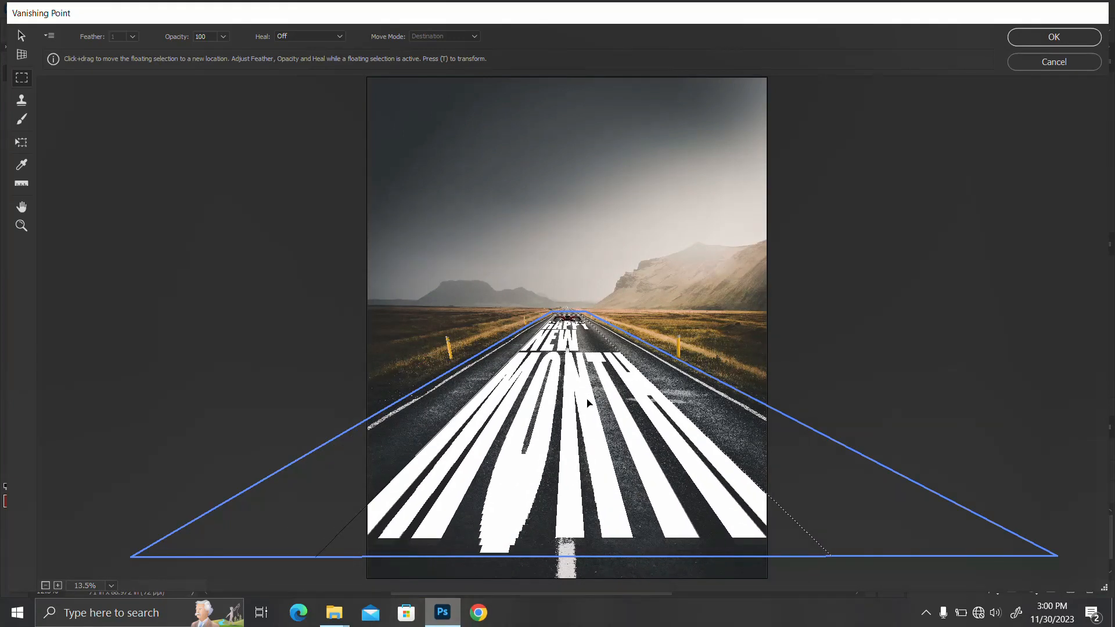
pyautogui.moveTo(587, 399); pyautogui.dragTo(584, 388)
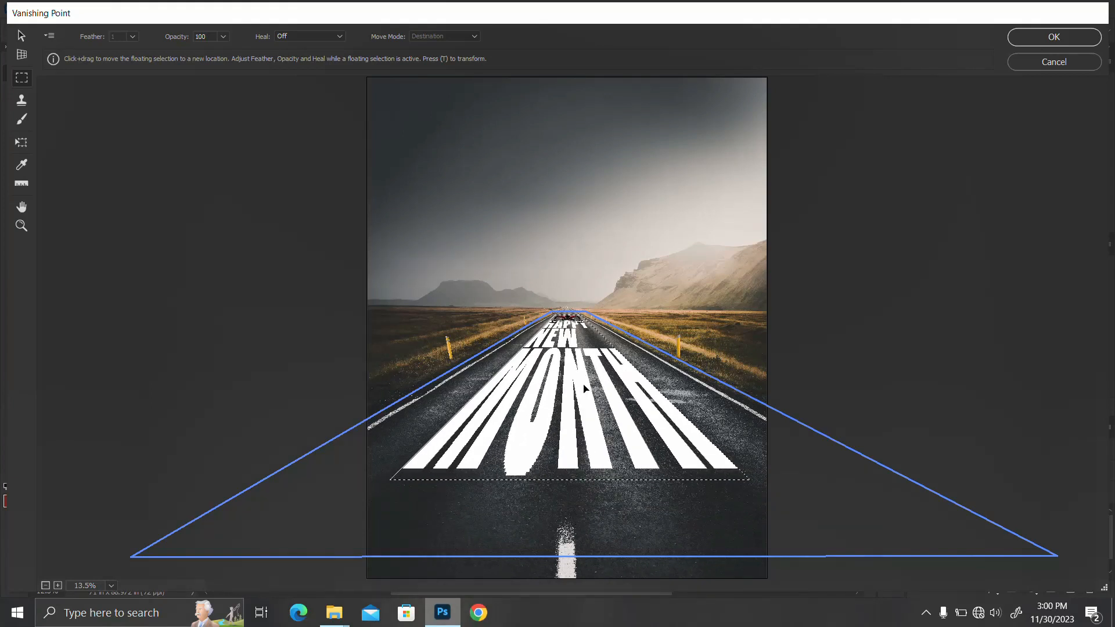
pyautogui.press('Return')
pyautogui.click(751, 482)
pyautogui.click(729, 467)
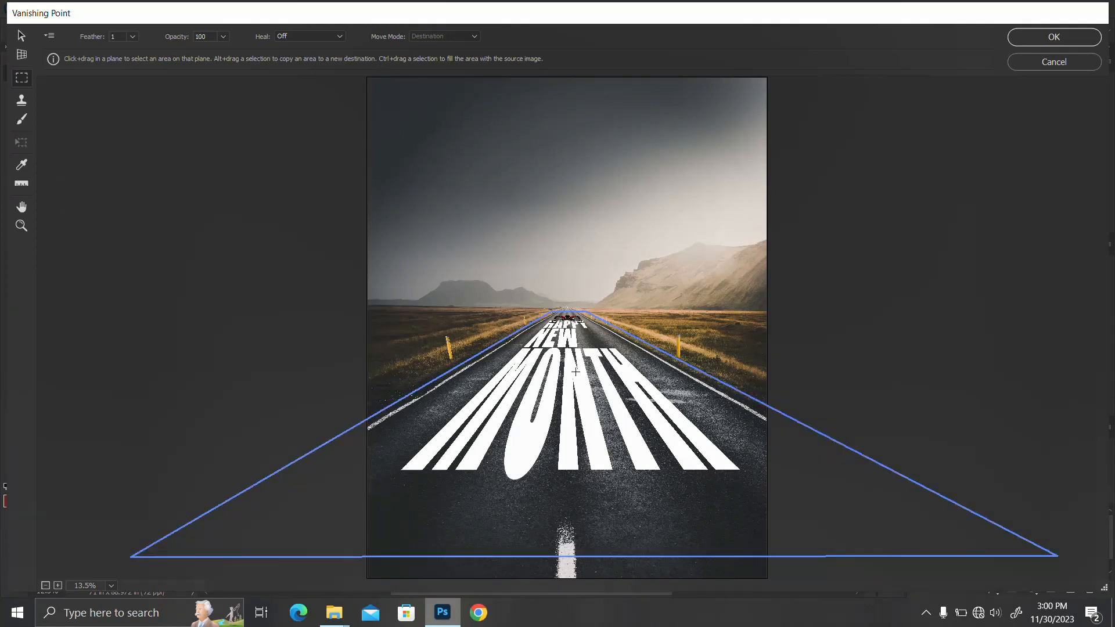
# Step: Shift the perspective plane slightly and apply the Vanishing Point result to the new layer
pyautogui.press('v')
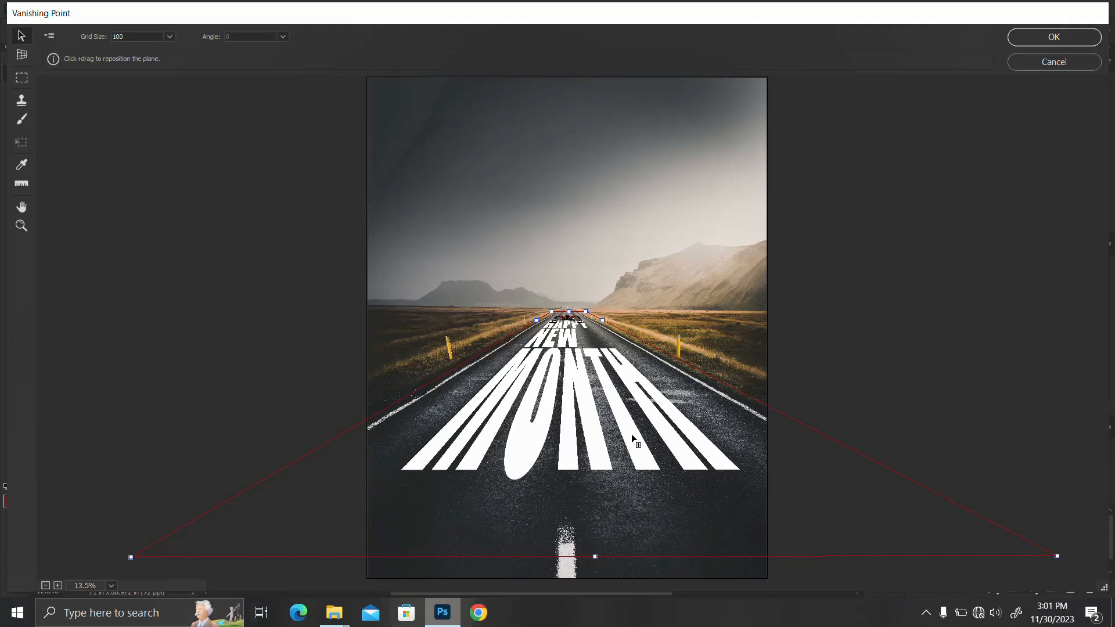
pyautogui.moveTo(634, 447); pyautogui.dragTo(634, 433)
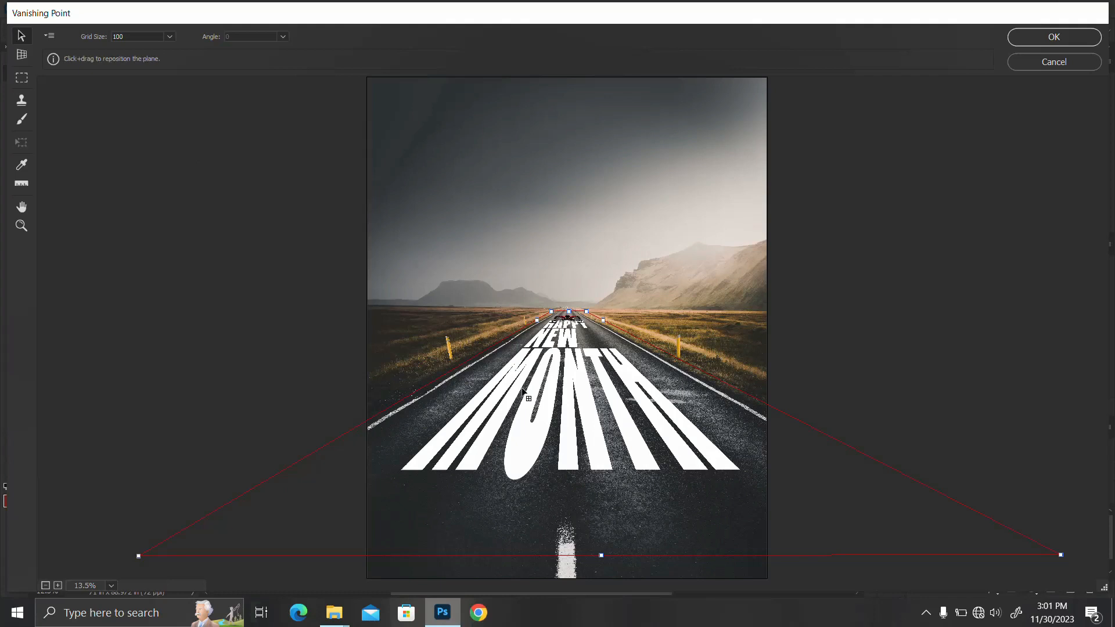
pyautogui.press('t')
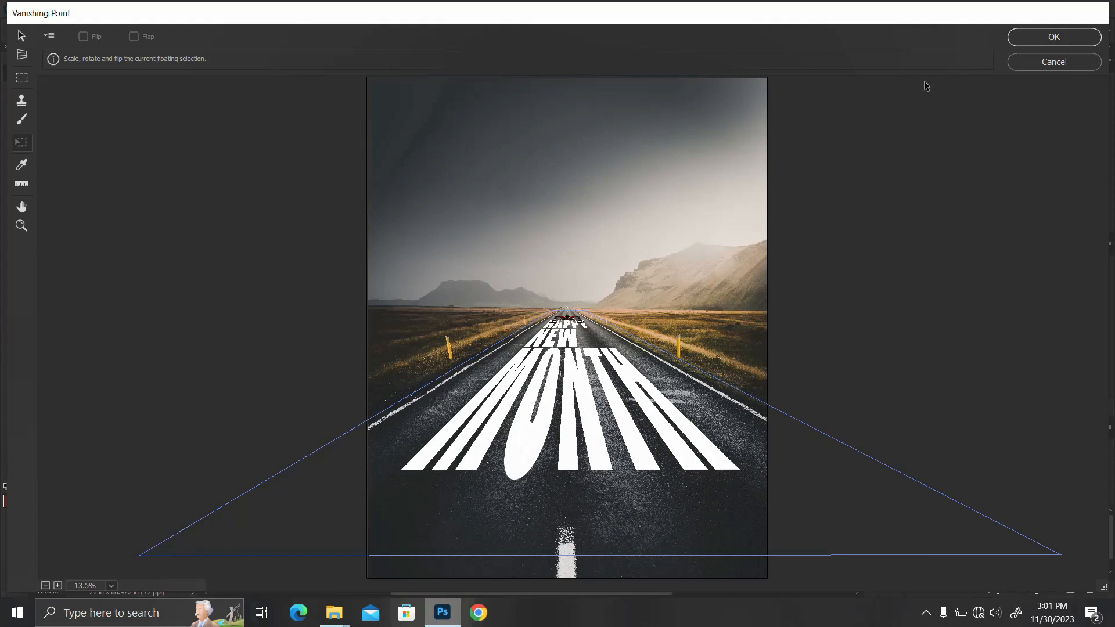
pyautogui.click(1054, 38)
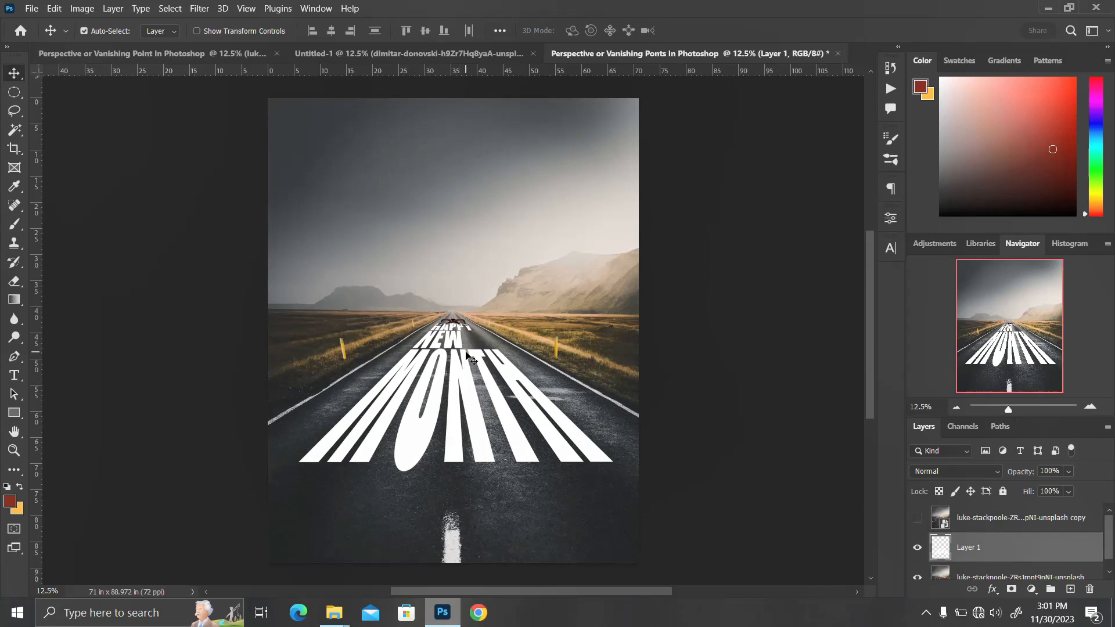
# Step: In the perspective text layer's Blending Options, split the underlying layer's black Blend If slider to 0 / 87
pyautogui.scroll(-1, 987, 557)
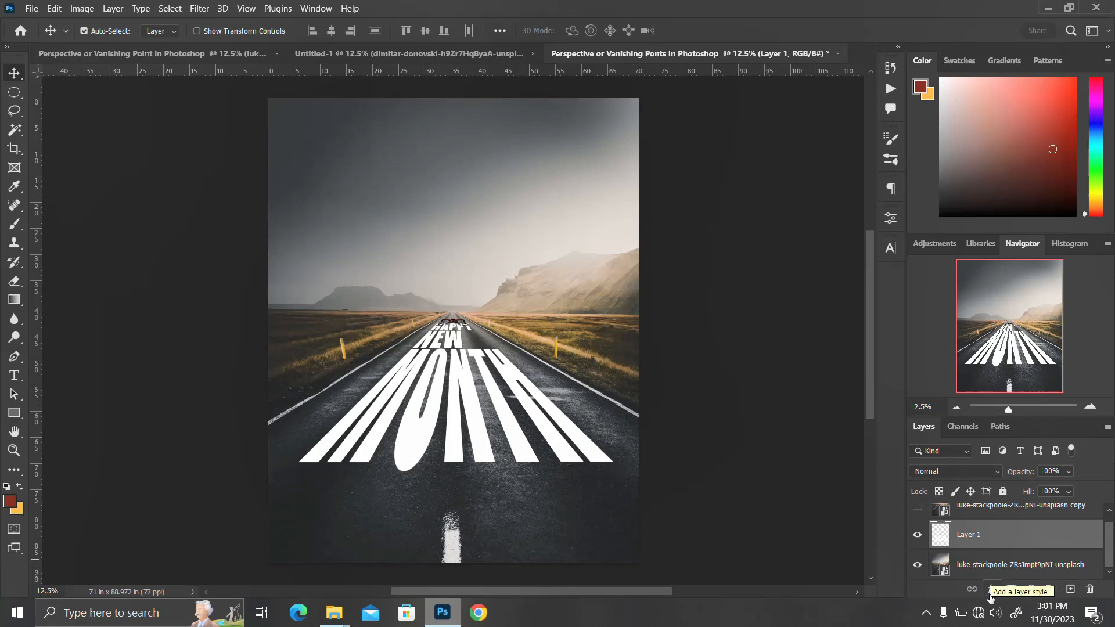
pyautogui.click(989, 598)
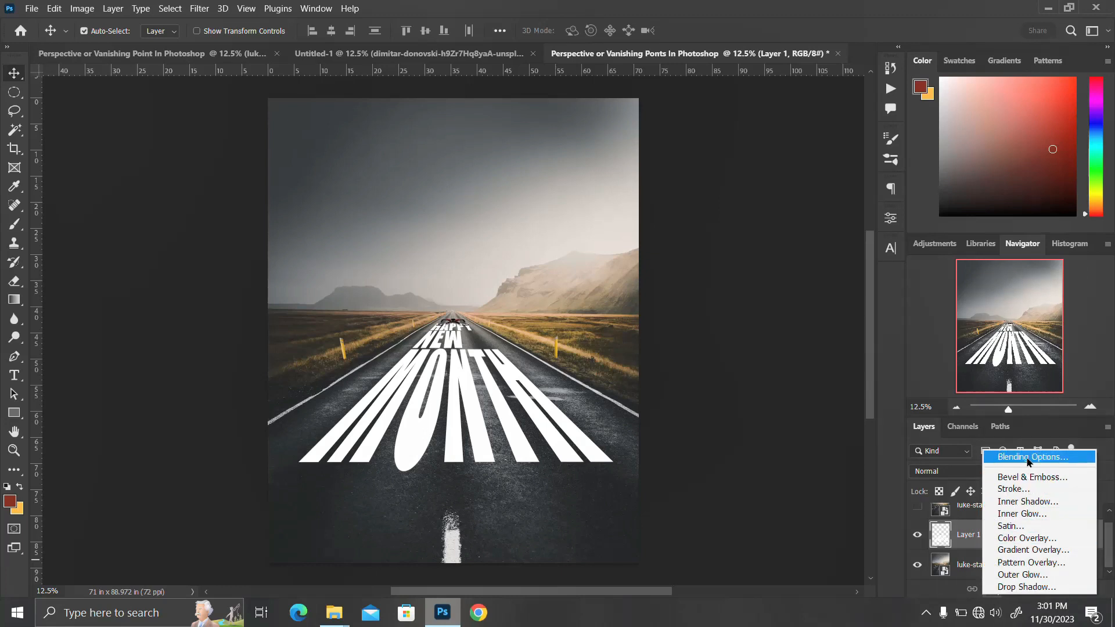
pyautogui.click(1027, 459)
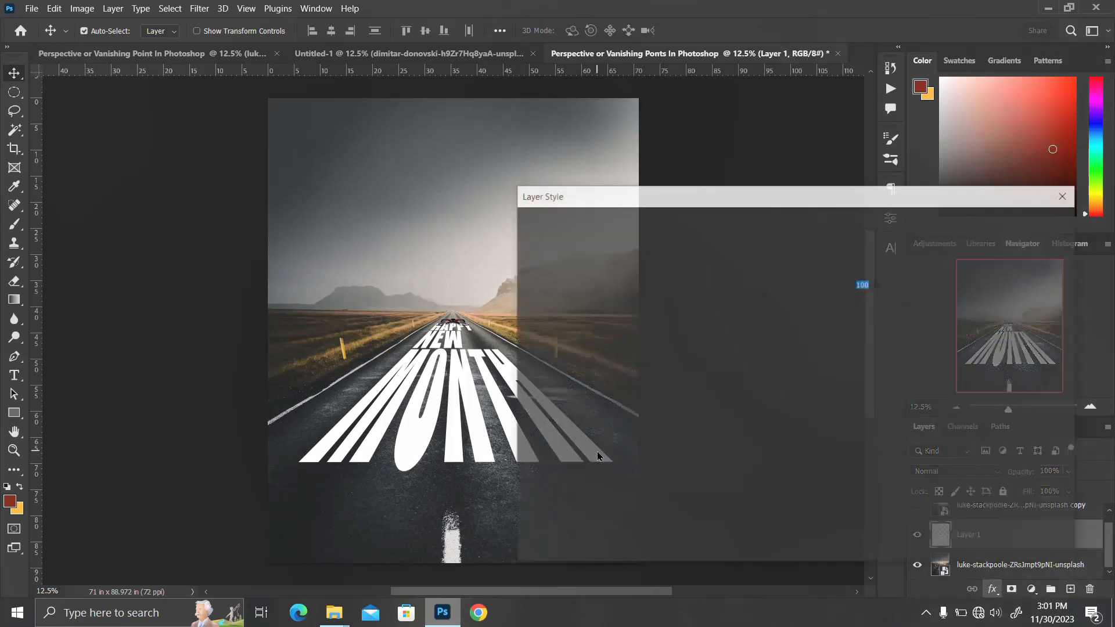
pyautogui.press('alt')
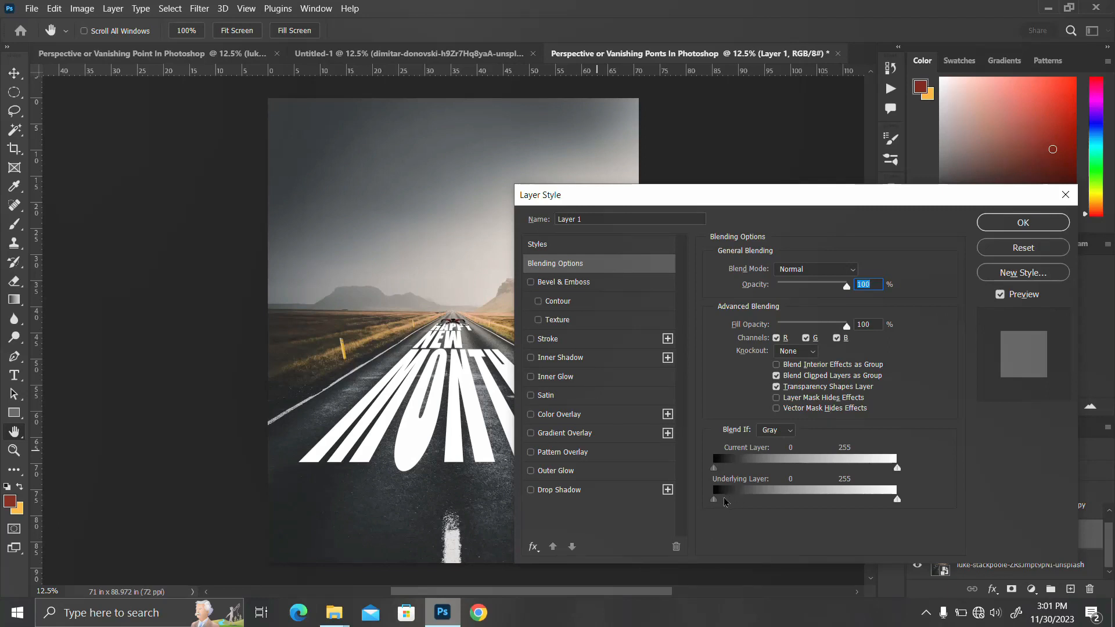
pyautogui.moveTo(717, 502); pyautogui.dragTo(777, 494)
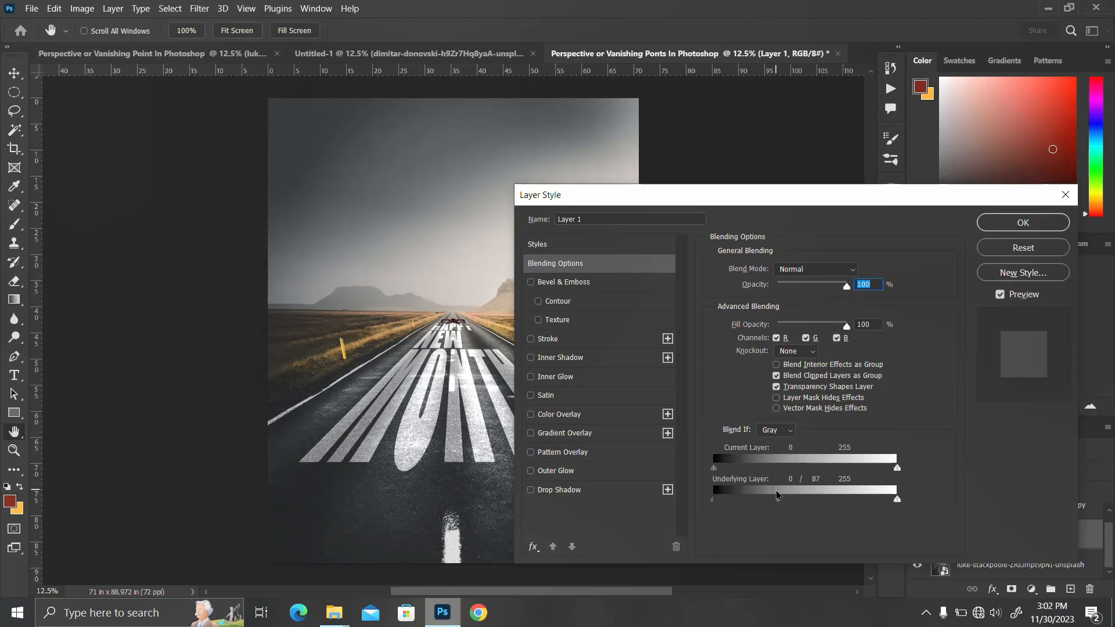
# Step: Split the underlying layer's white Blend If slider to 142 / 255 and apply the layer style
pyautogui.moveTo(898, 499); pyautogui.dragTo(869, 513)
pyautogui.moveTo(849, 519); pyautogui.dragTo(816, 540)
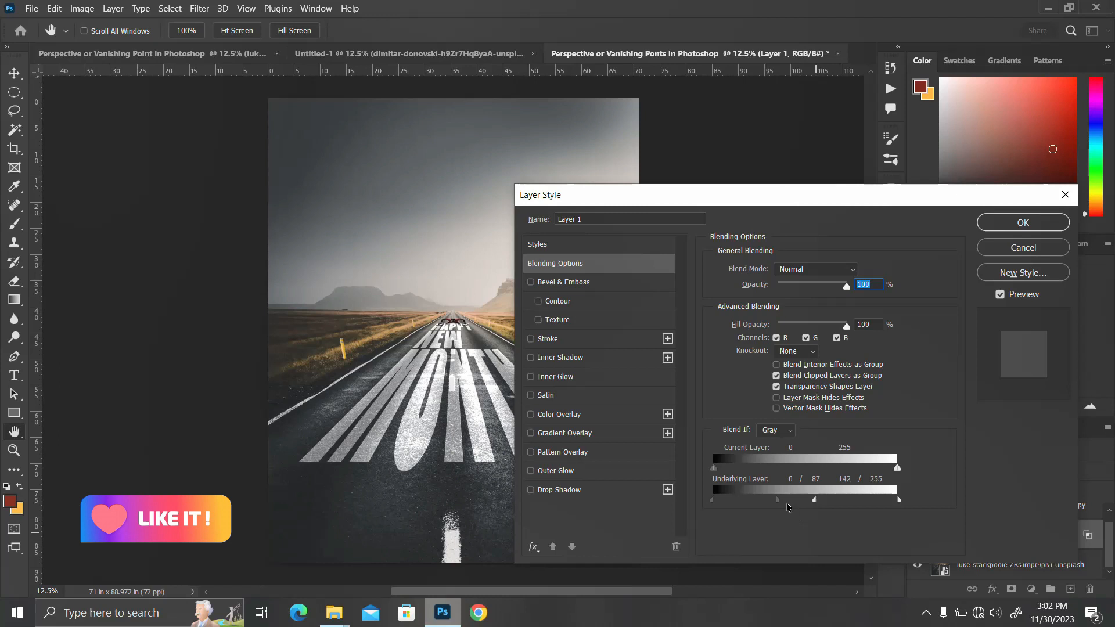
pyautogui.moveTo(781, 509)
pyautogui.mouseDown()
pyautogui.moveTo(763, 509)
pyautogui.moveTo(777, 508)
pyautogui.mouseUp()
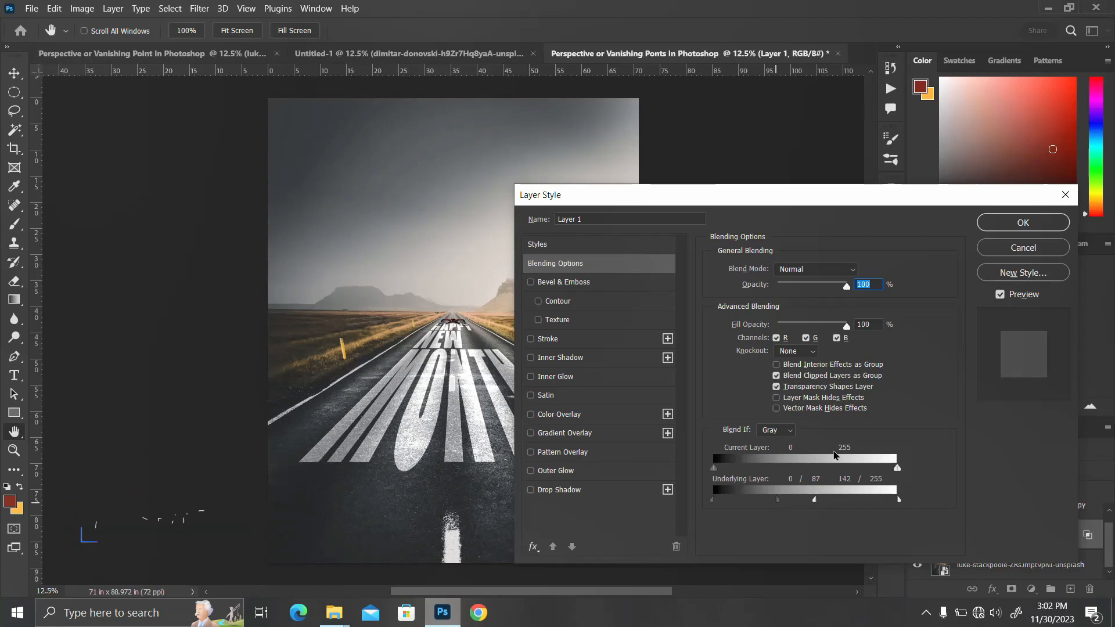
pyautogui.click(1033, 226)
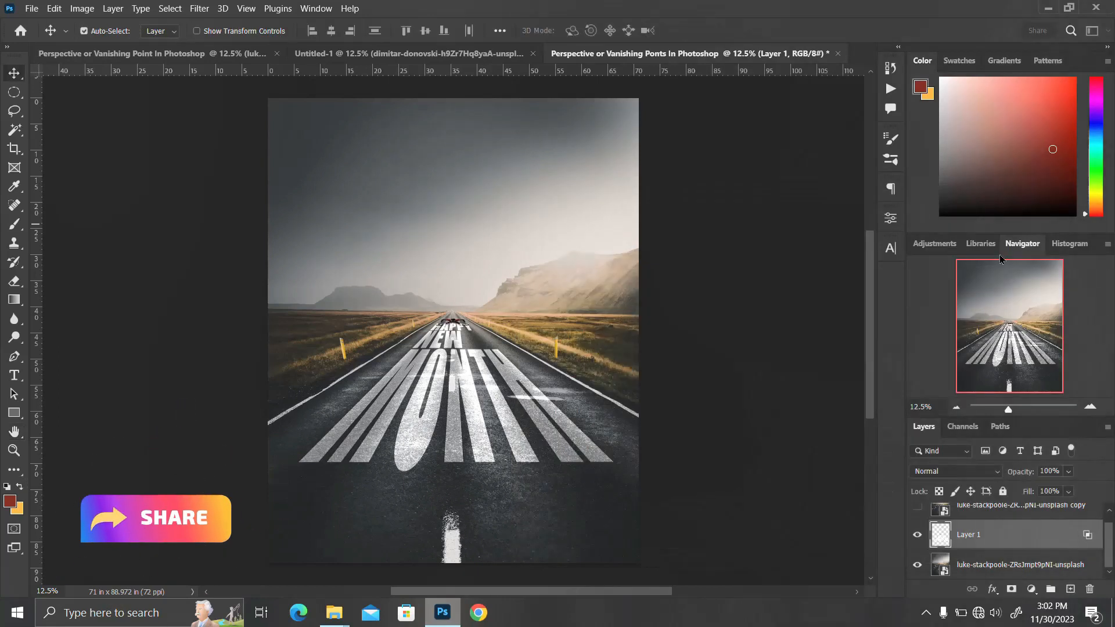